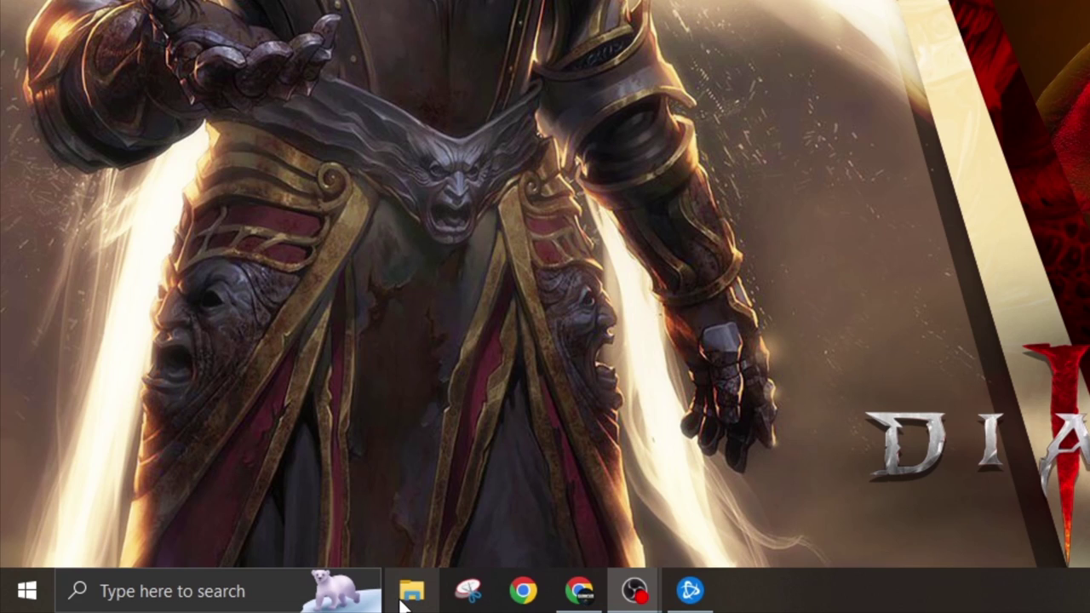
Launch File Explorer by searching 'file explorer' from the taskbar search box.
{"action": "left_click", "coordinate": [177, 586]}
{"action": "type", "text": "file "}
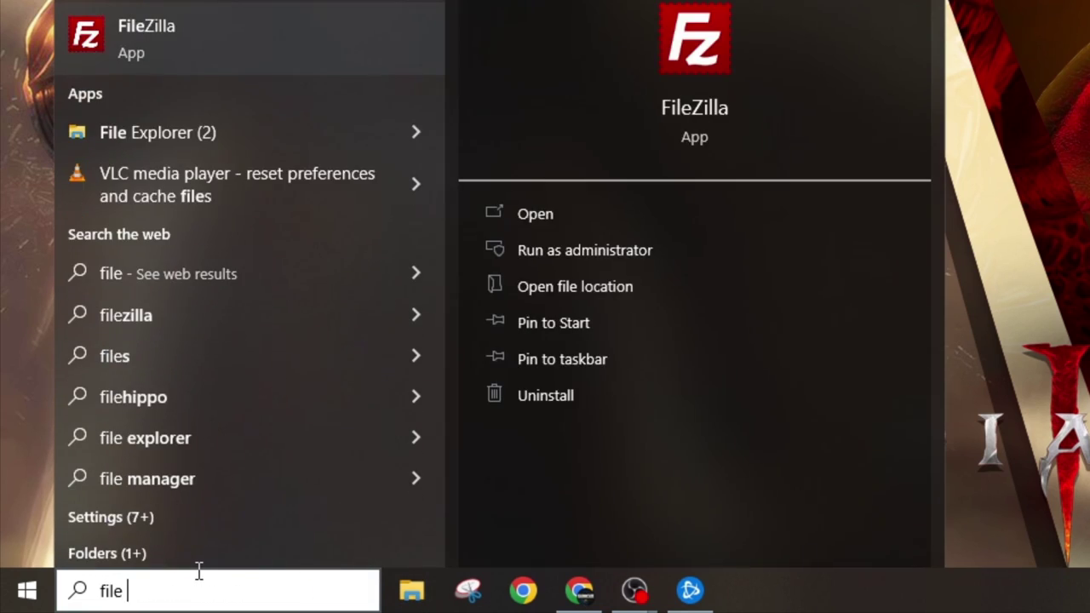
{"action": "type", "text": "expl"}
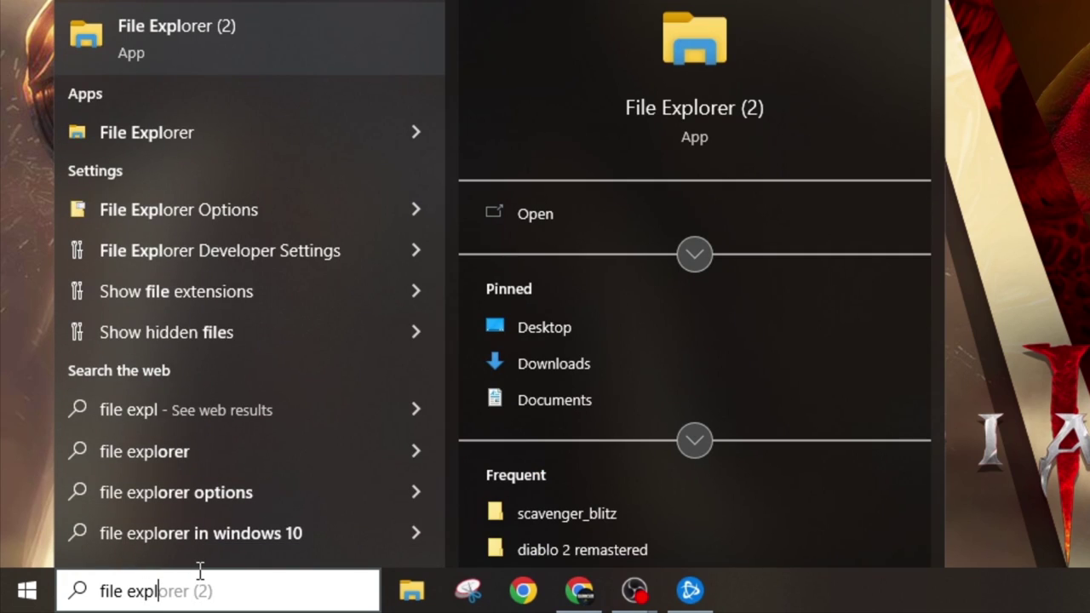
{"action": "type", "text": "orer"}
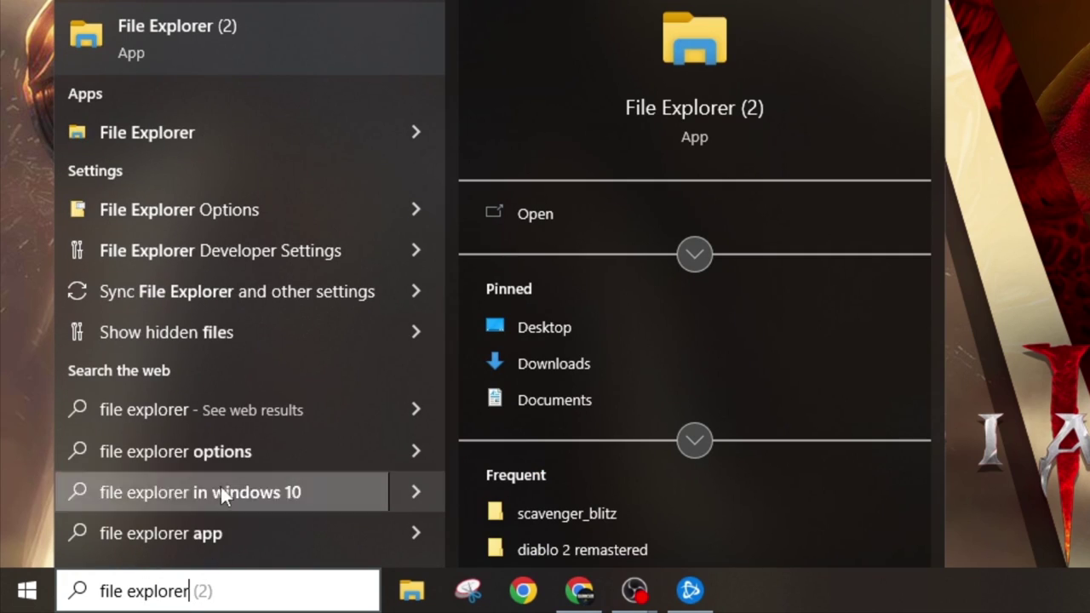
{"action": "left_click", "coordinate": [147, 134]}
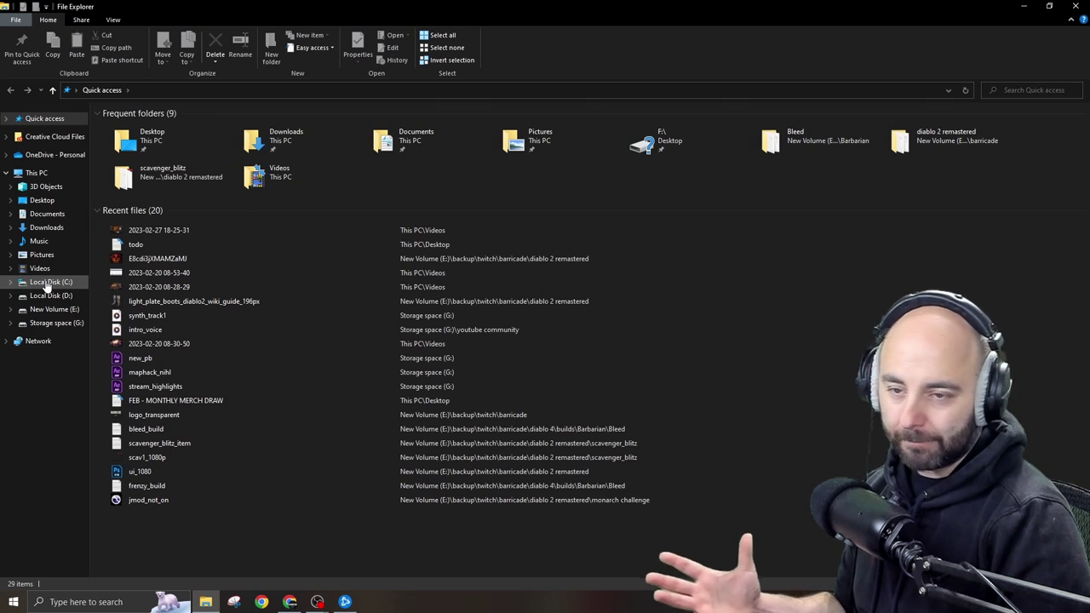
Browse from Local Disk (C:) through Users, the user folder and Saved Games into Diablo II Resurrected.
{"action": "left_click", "coordinate": [47, 283]}
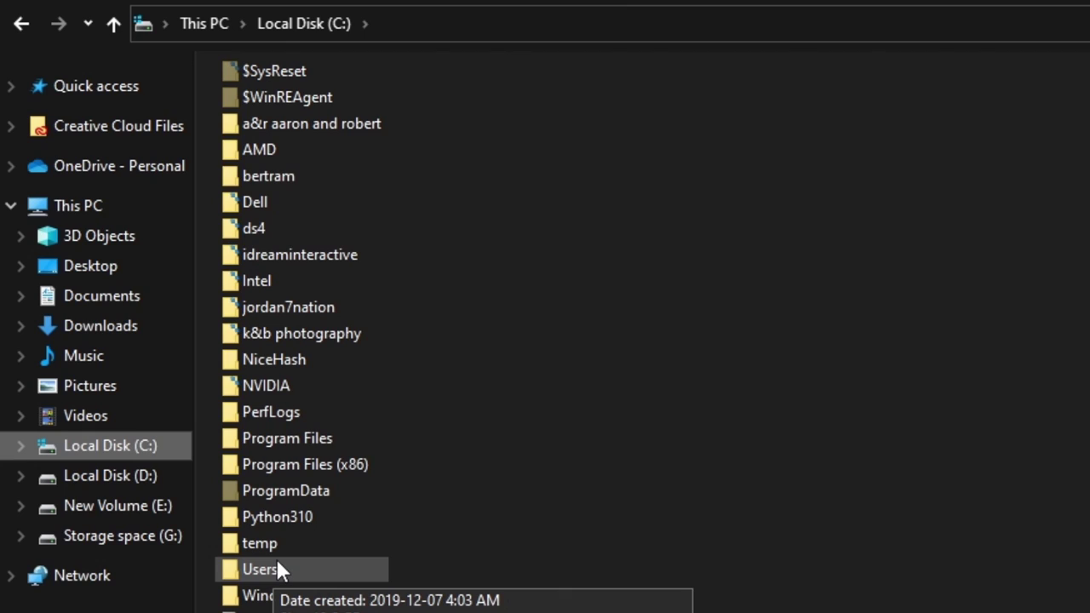
{"action": "double_click", "coordinate": [277, 563]}
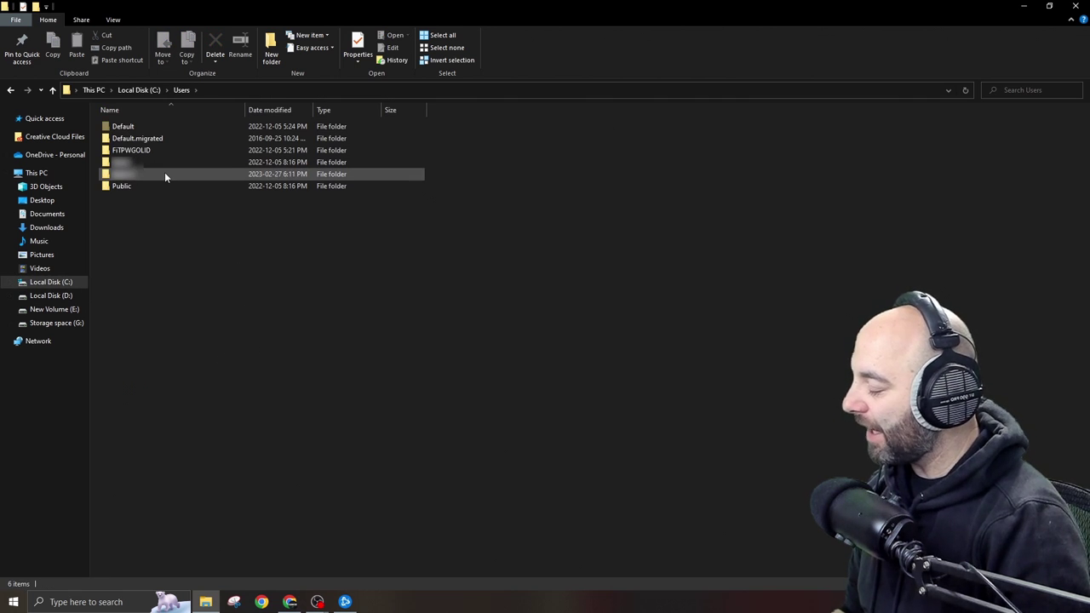
{"action": "mouse_move", "coordinate": [166, 177]}
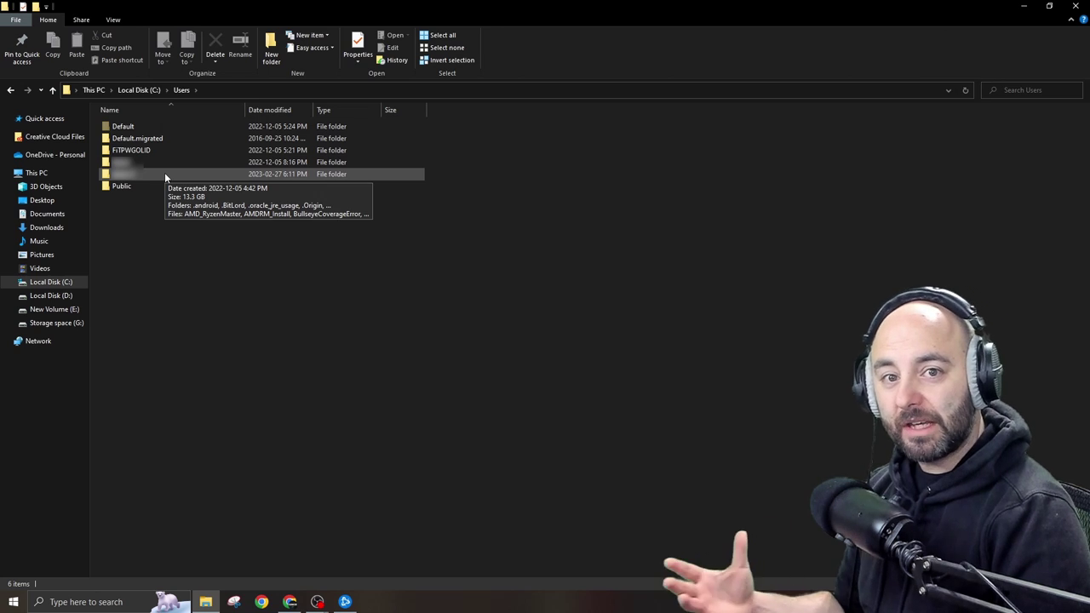
{"action": "double_click", "coordinate": [165, 175]}
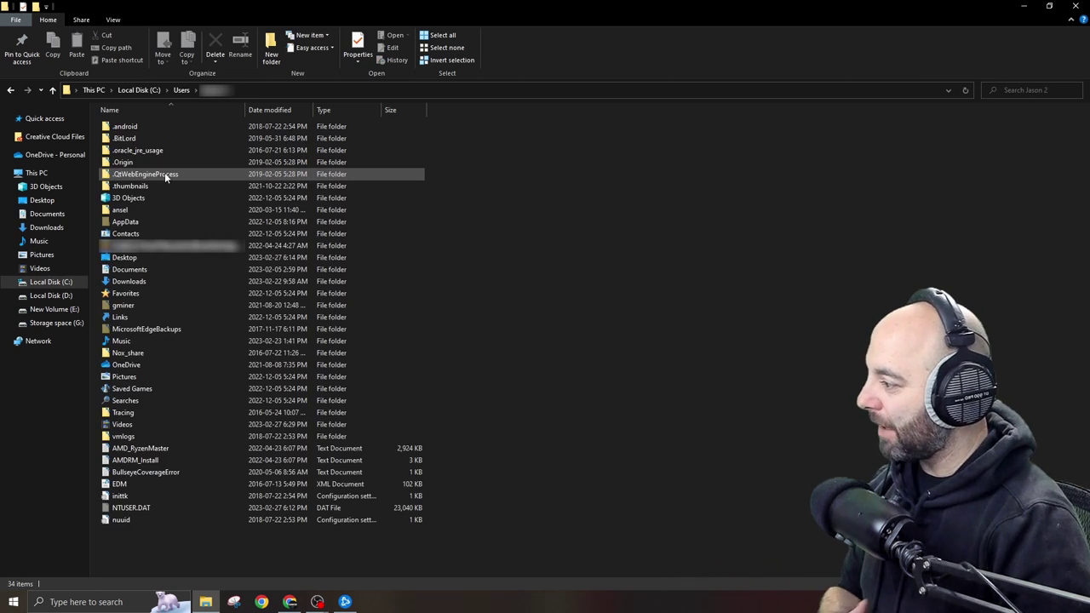
{"action": "double_click", "coordinate": [202, 387]}
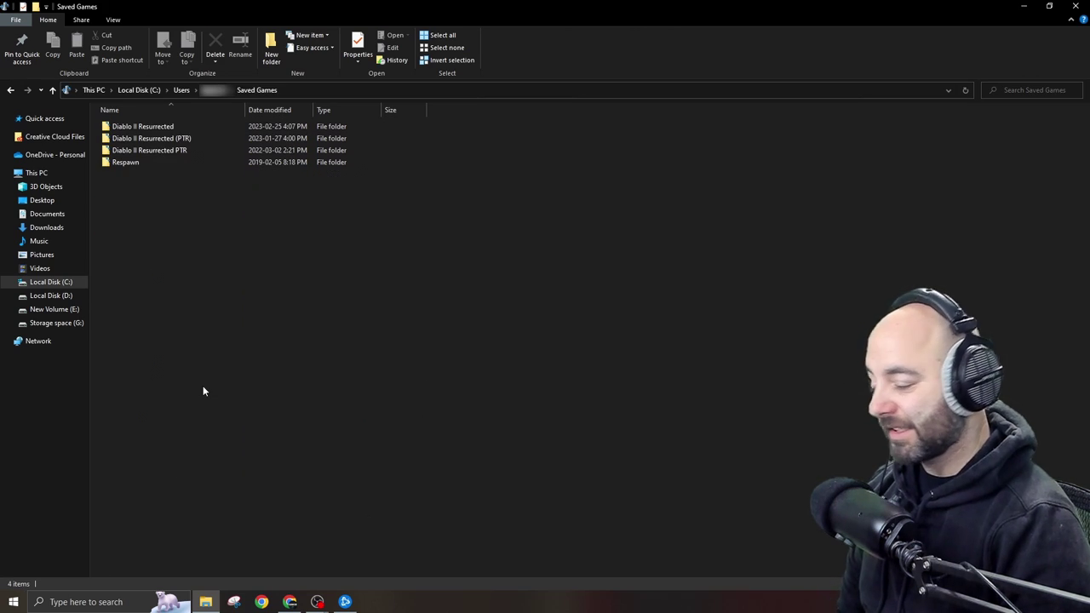
{"action": "double_click", "coordinate": [170, 126]}
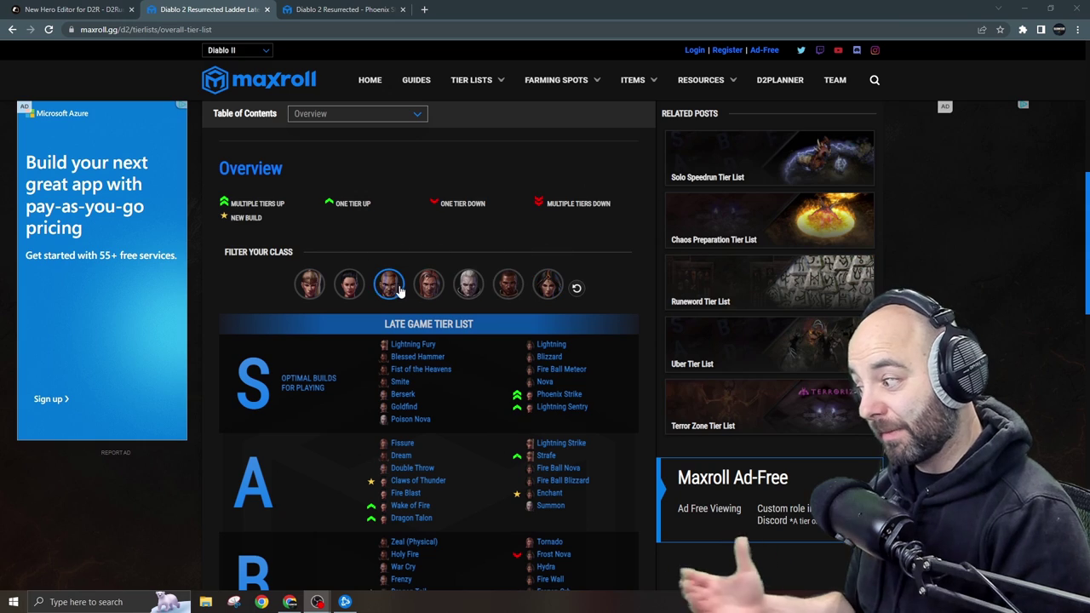
Filter the Maxroll tier list to Assassin and view the Phoenix Strike Assassin guide's Standard gear.
{"action": "left_click", "coordinate": [352, 288]}
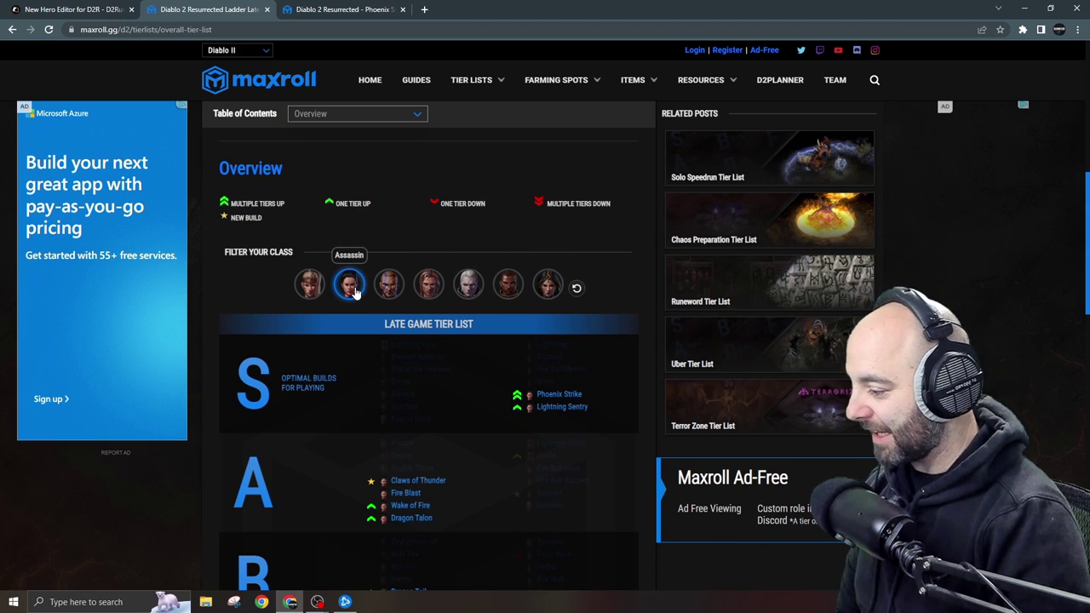
{"action": "left_click", "coordinate": [339, 11]}
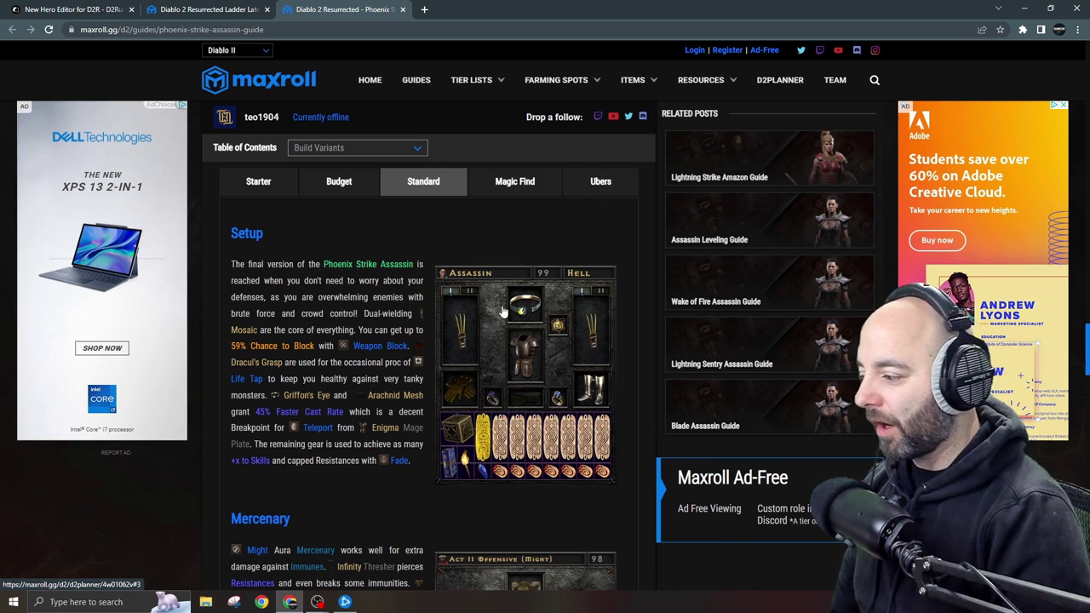
{"action": "mouse_move", "coordinate": [528, 310]}
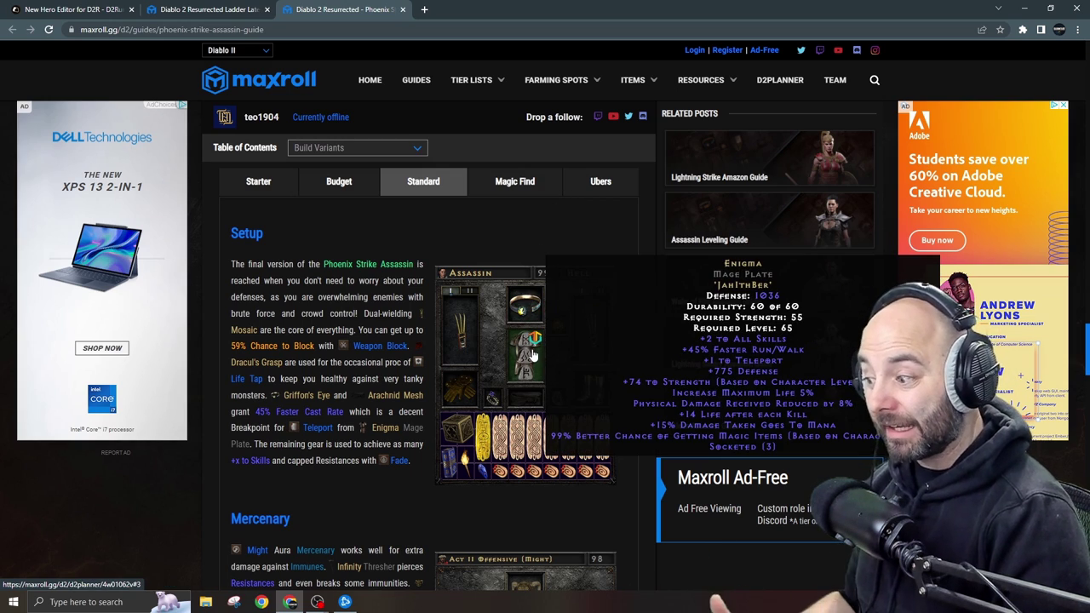
{"action": "mouse_move", "coordinate": [450, 362]}
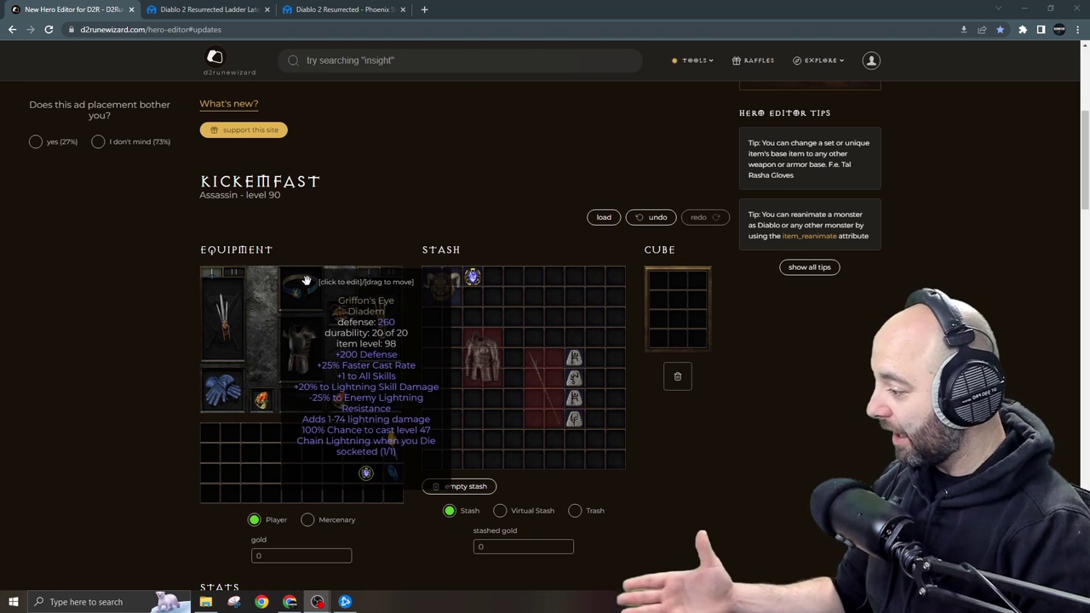
Delete the equipped Andariel's Visage Demonhead helm from the assassin.
{"action": "left_click", "coordinate": [306, 281]}
{"action": "left_click", "coordinate": [691, 366]}
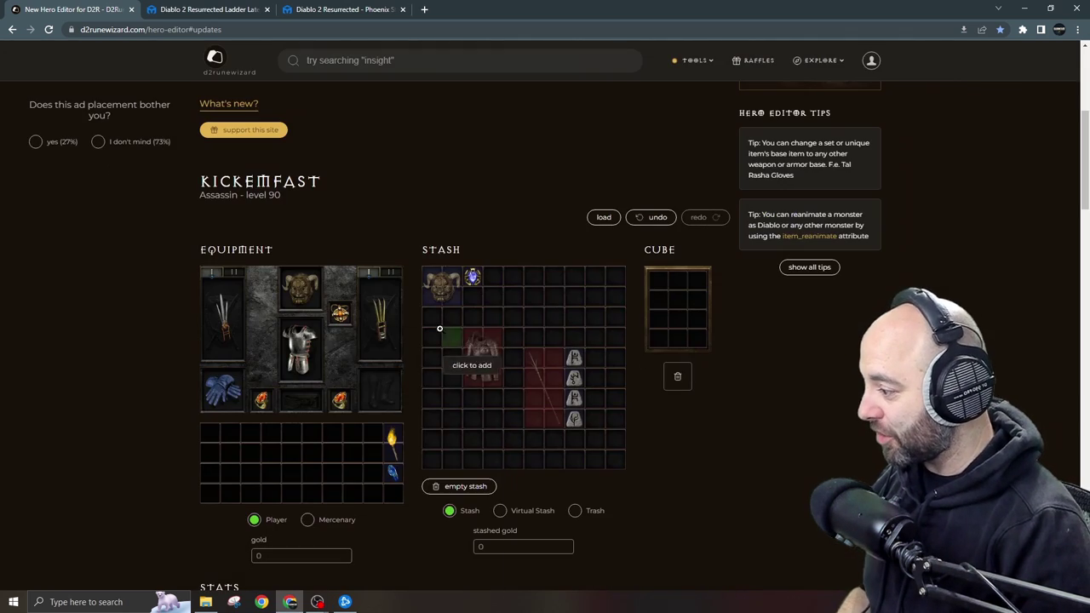
{"action": "left_click", "coordinate": [307, 287]}
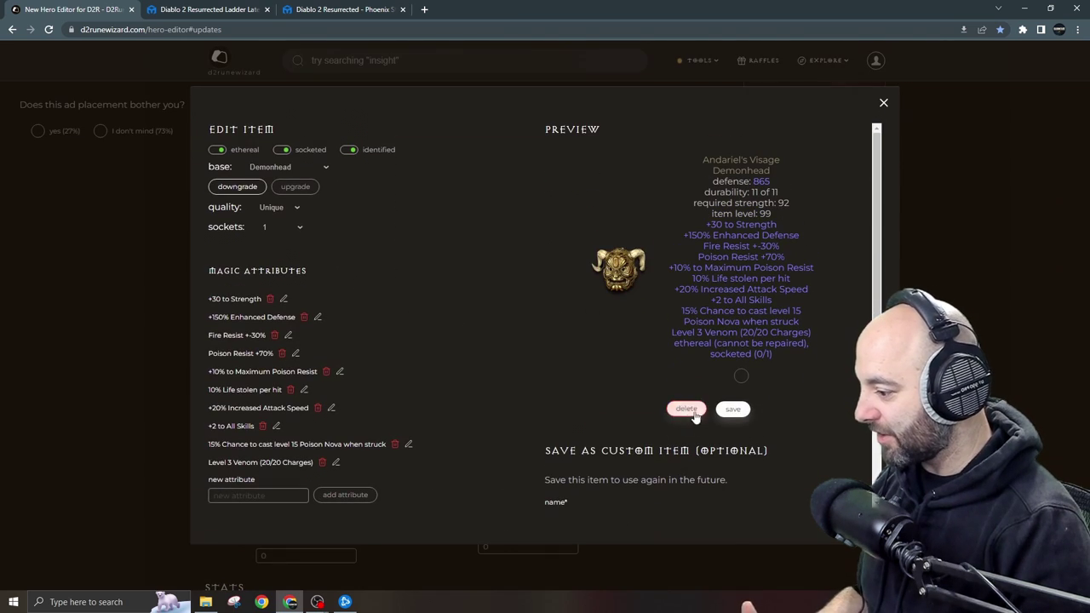
{"action": "left_click", "coordinate": [688, 409]}
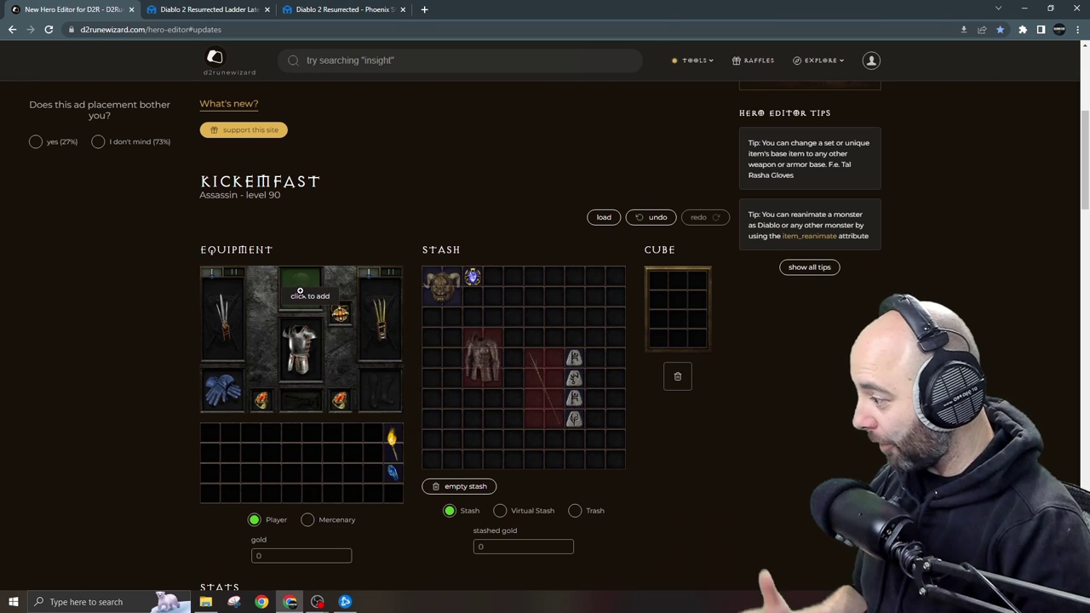
Put a Griffon's Eye diadem into the empty helm slot.
{"action": "left_click", "coordinate": [301, 295]}
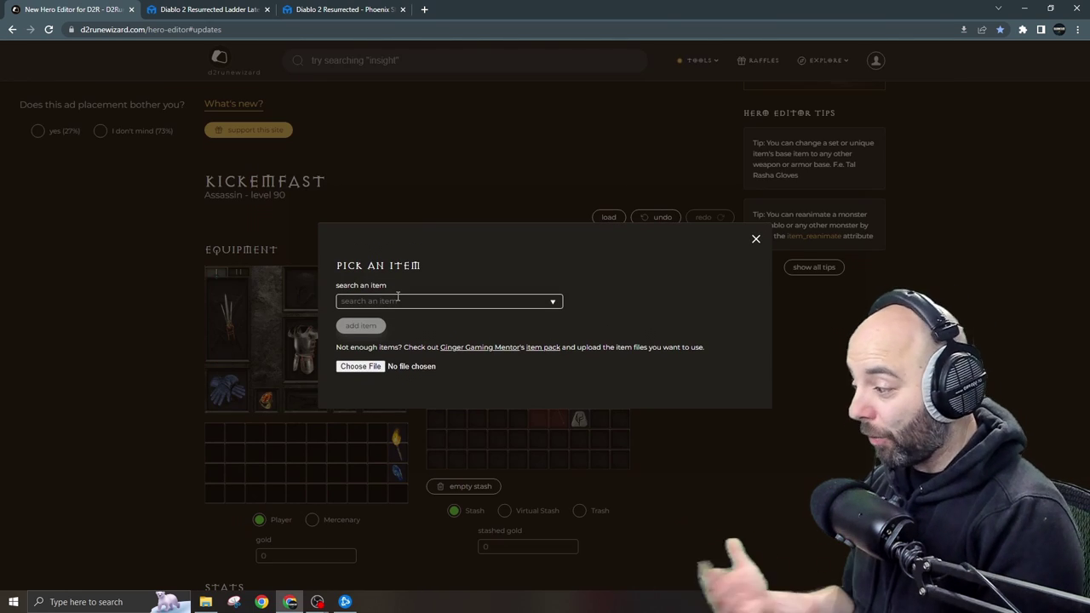
{"action": "left_click", "coordinate": [398, 298]}
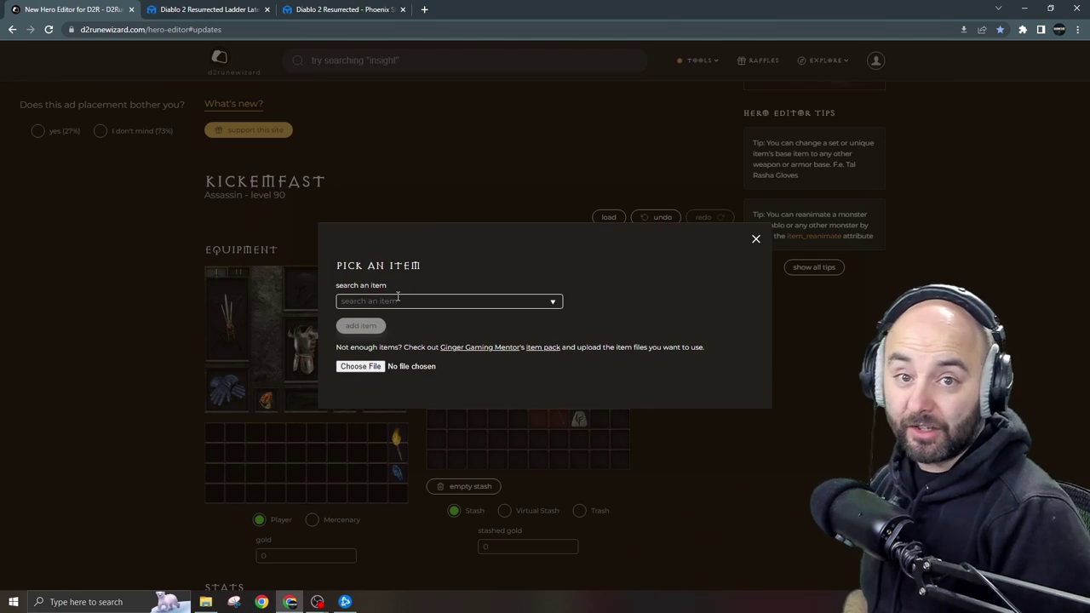
{"action": "type", "text": "griff"}
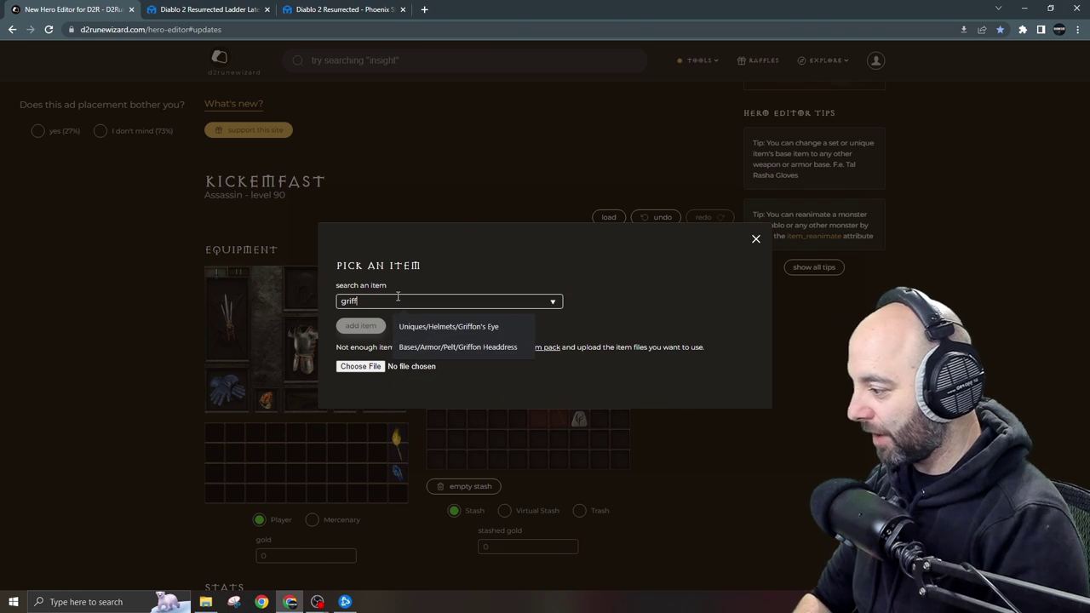
{"action": "left_click", "coordinate": [464, 326]}
{"action": "left_click", "coordinate": [360, 325]}
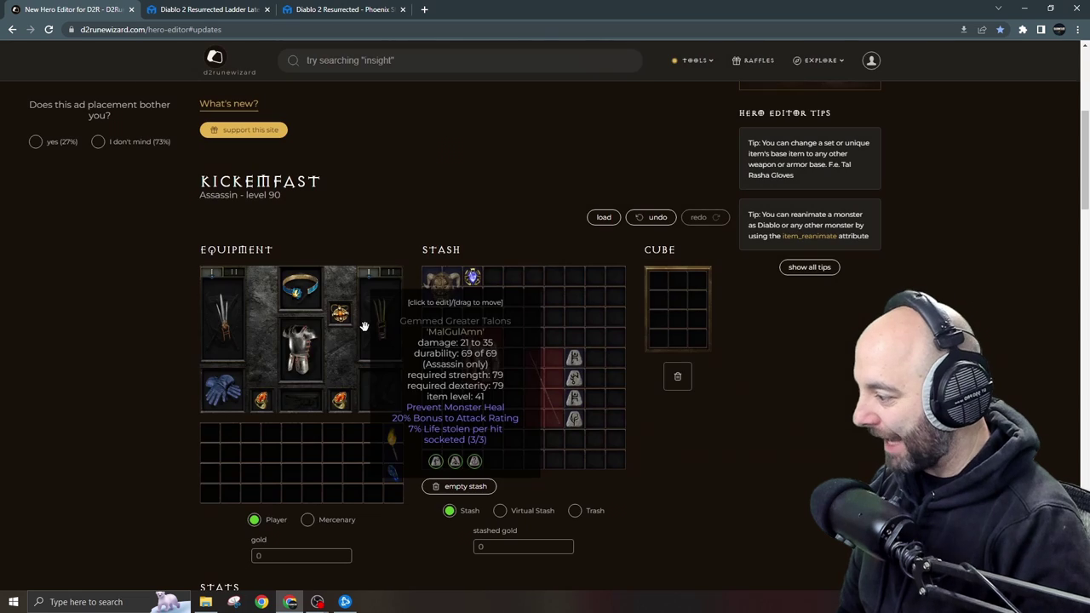
Socket a Rainbow Facet (Lightning) (Die) jewel into the Griffon's Eye diadem.
{"action": "left_click", "coordinate": [308, 292]}
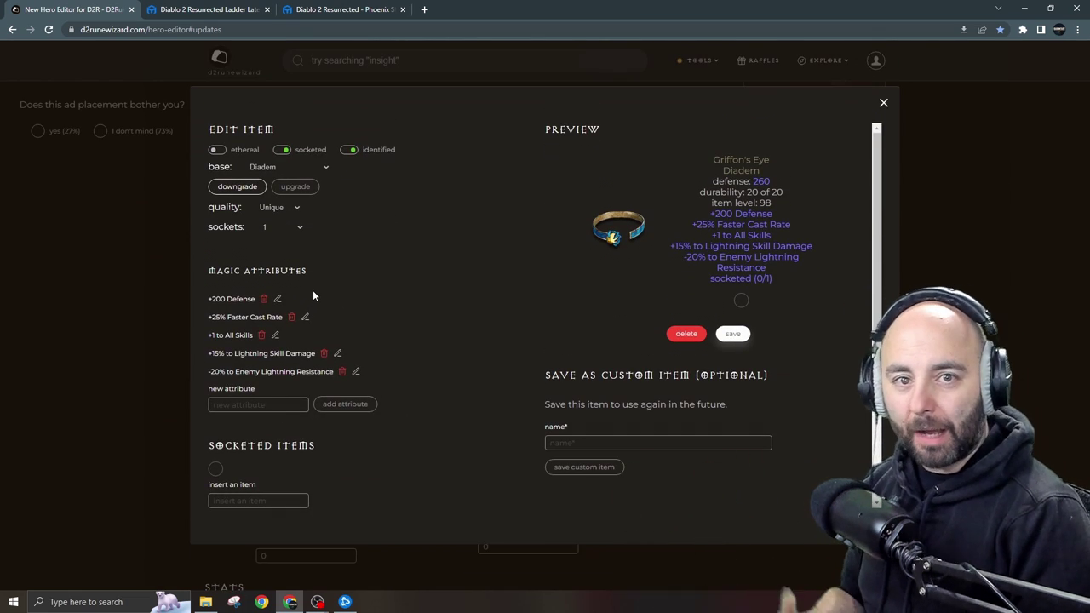
{"action": "scroll", "coordinate": [309, 419], "scroll_direction": "down", "scroll_amount": 2}
{"action": "scroll", "coordinate": [372, 421], "scroll_direction": "up", "scroll_amount": 2}
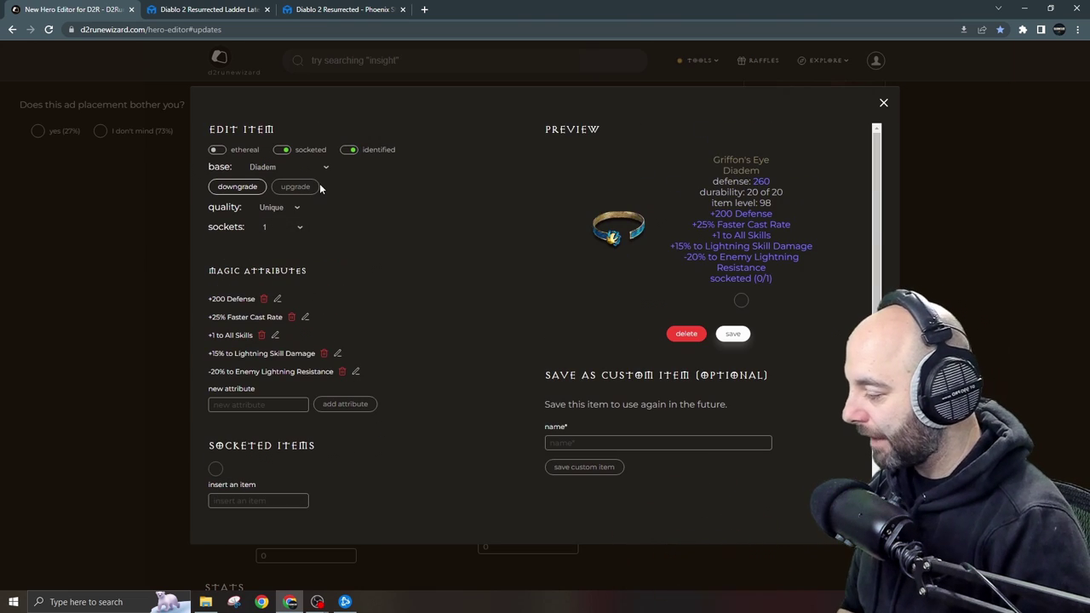
{"action": "left_click", "coordinate": [281, 150]}
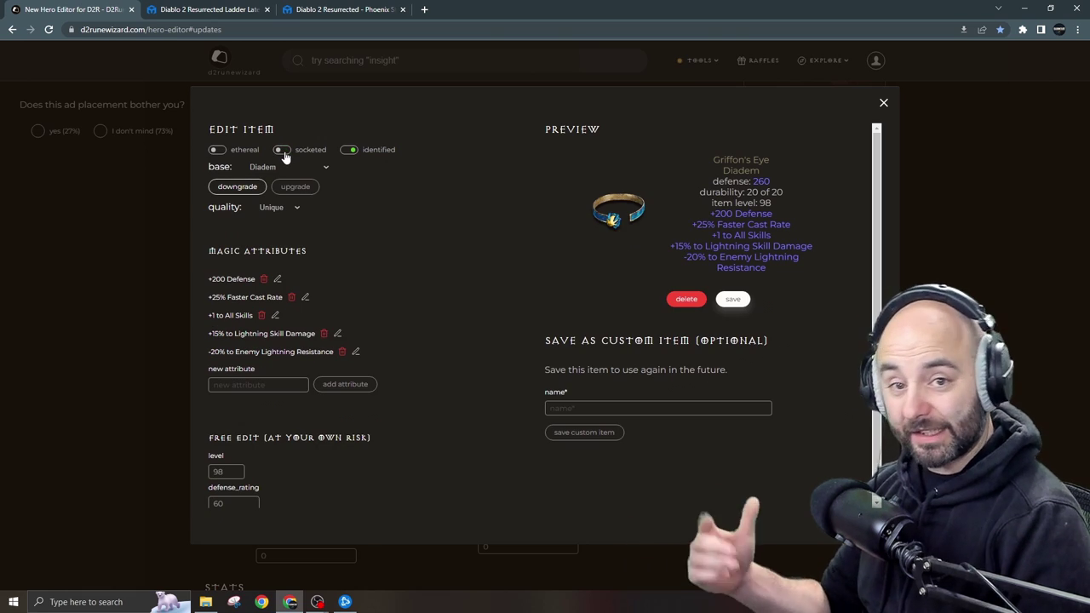
{"action": "left_click", "coordinate": [285, 153]}
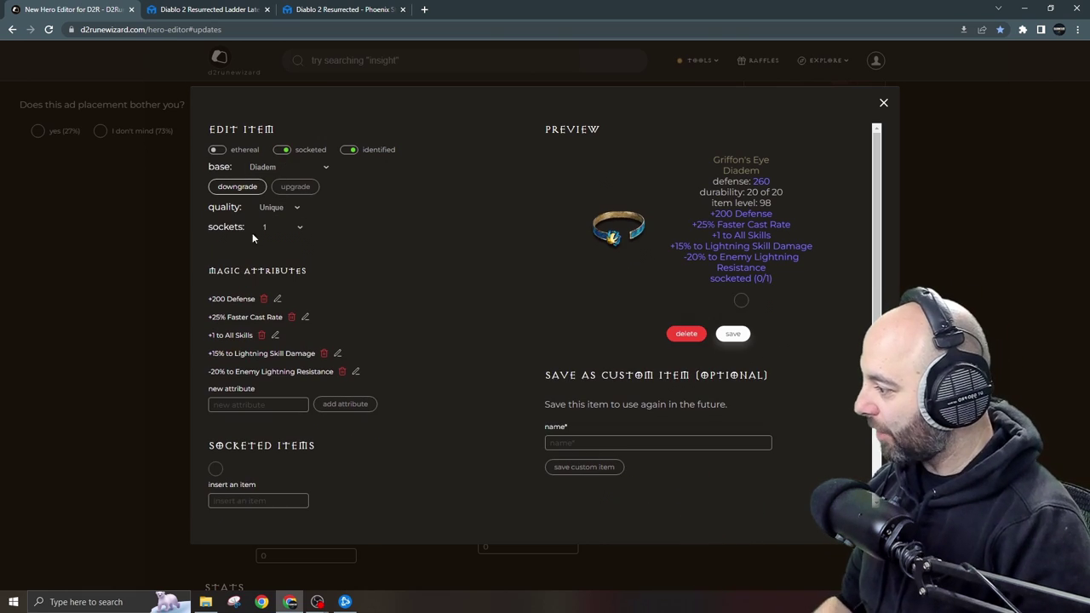
{"action": "scroll", "coordinate": [240, 405], "scroll_direction": "down", "scroll_amount": 2}
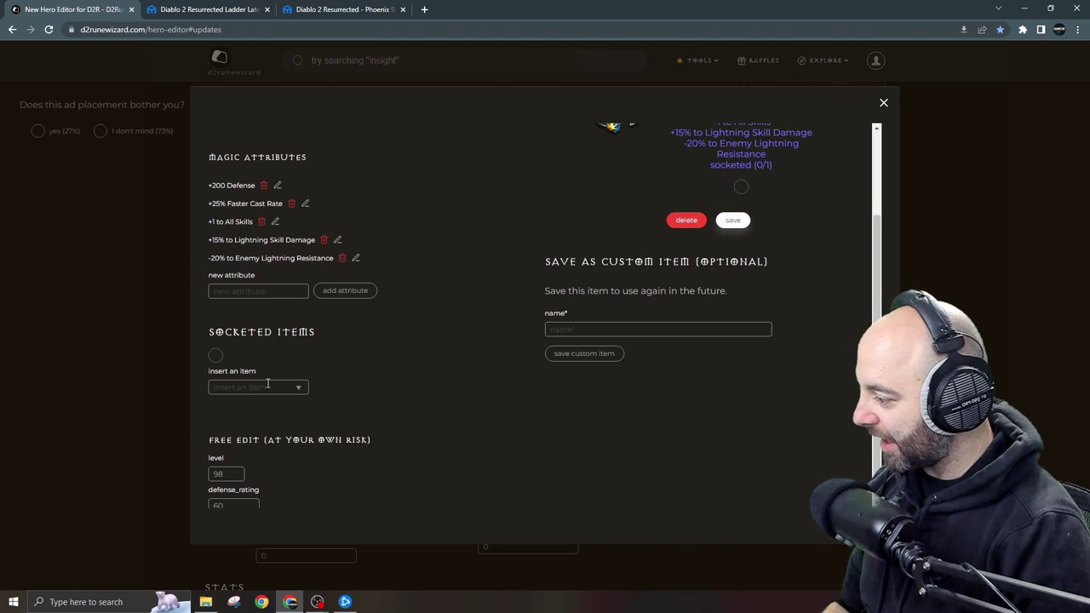
{"action": "left_click", "coordinate": [266, 386]}
{"action": "type", "text": "facet"}
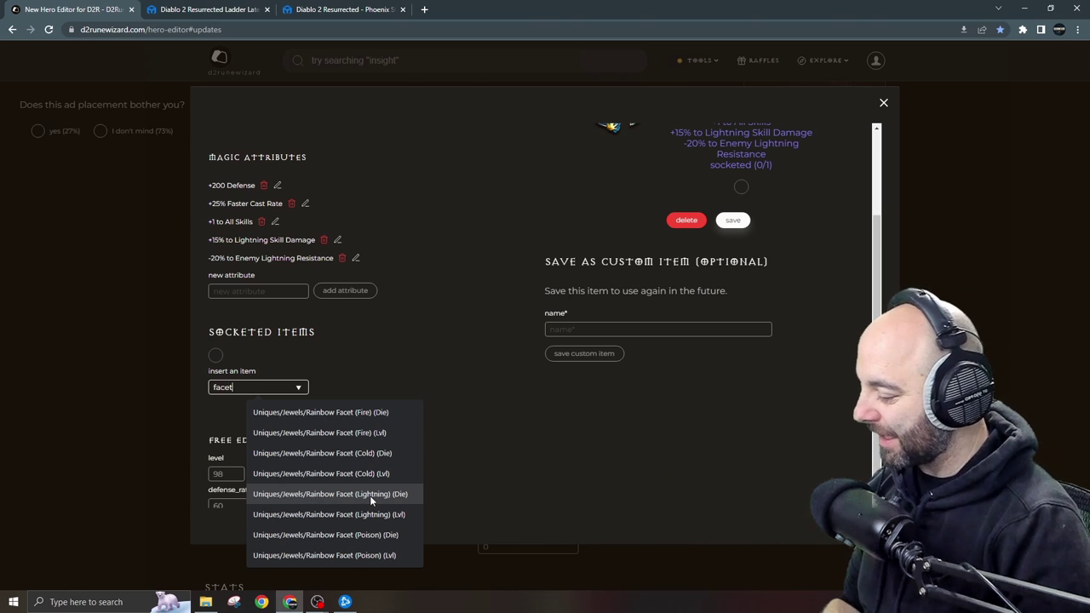
{"action": "left_click", "coordinate": [371, 498]}
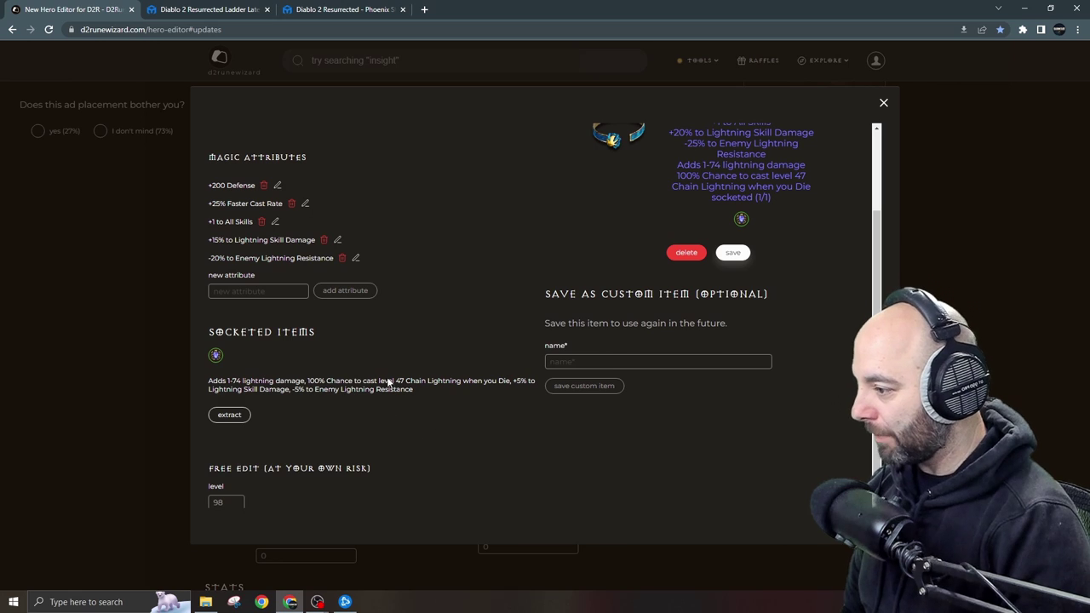
{"action": "scroll", "coordinate": [754, 266], "scroll_direction": "up", "scroll_amount": 1}
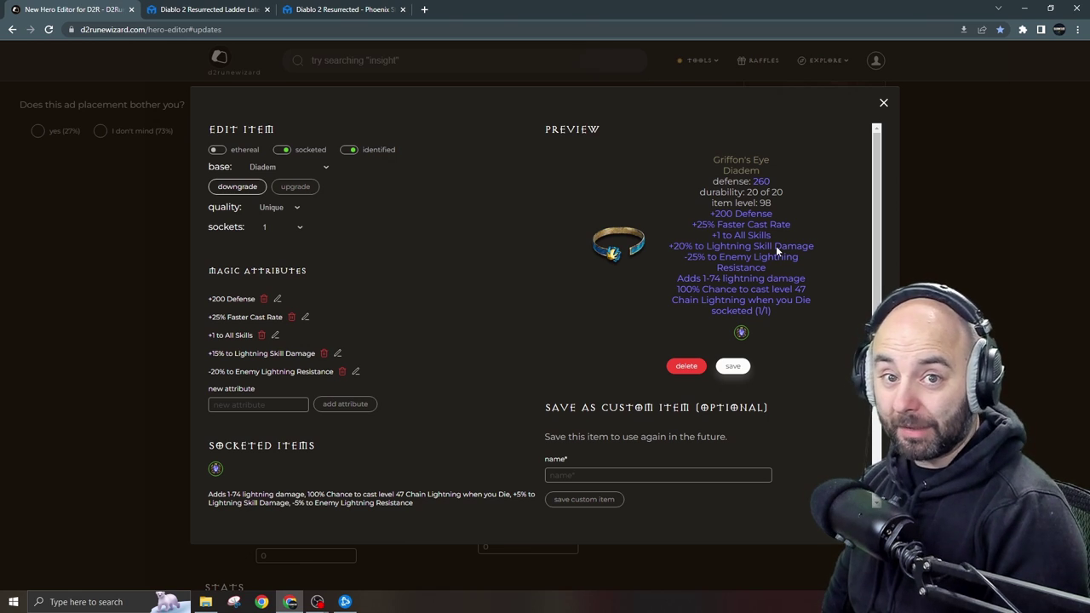
{"action": "left_click", "coordinate": [734, 365]}
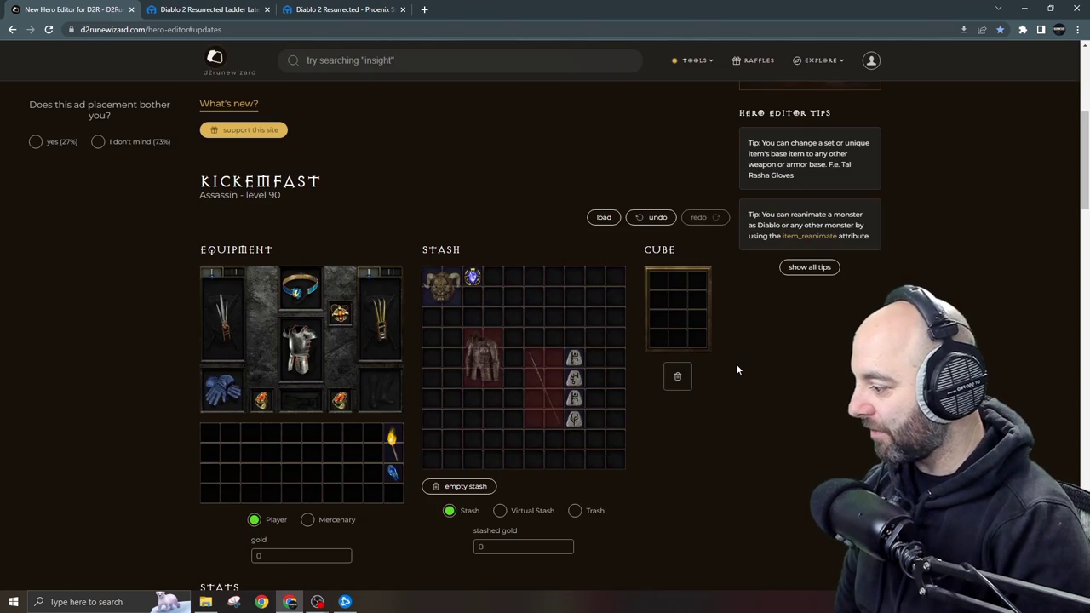
{"action": "mouse_move", "coordinate": [387, 389]}
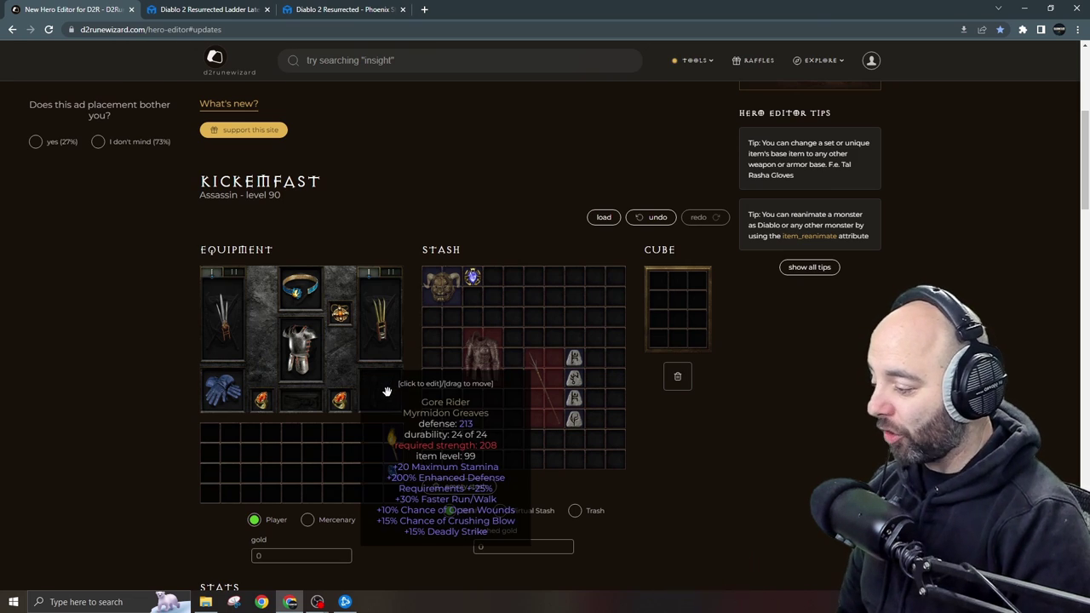
{"action": "left_click", "coordinate": [387, 392]}
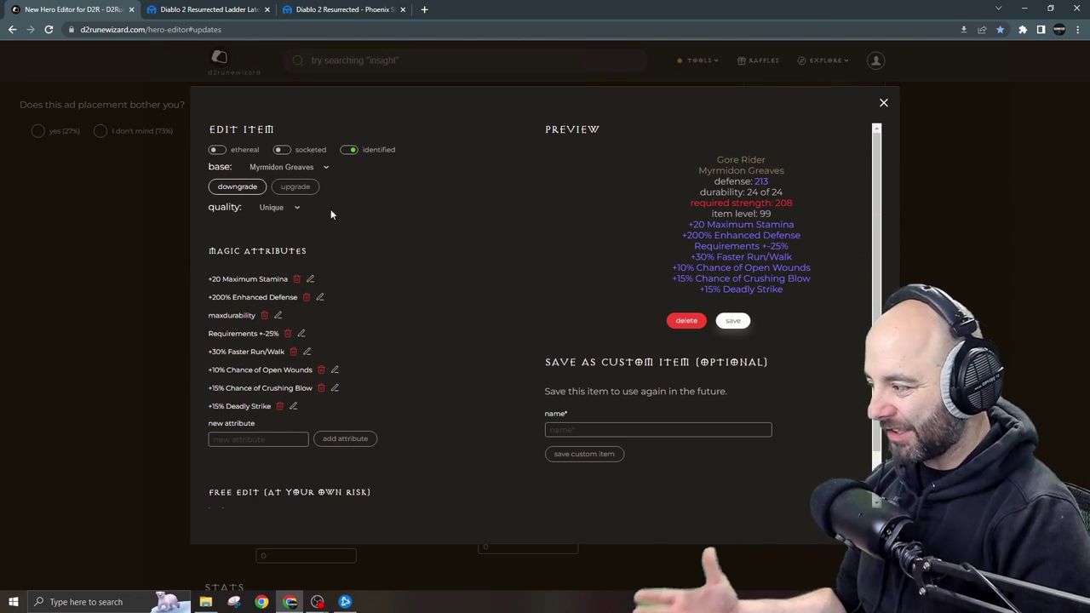
{"action": "left_click", "coordinate": [248, 187]}
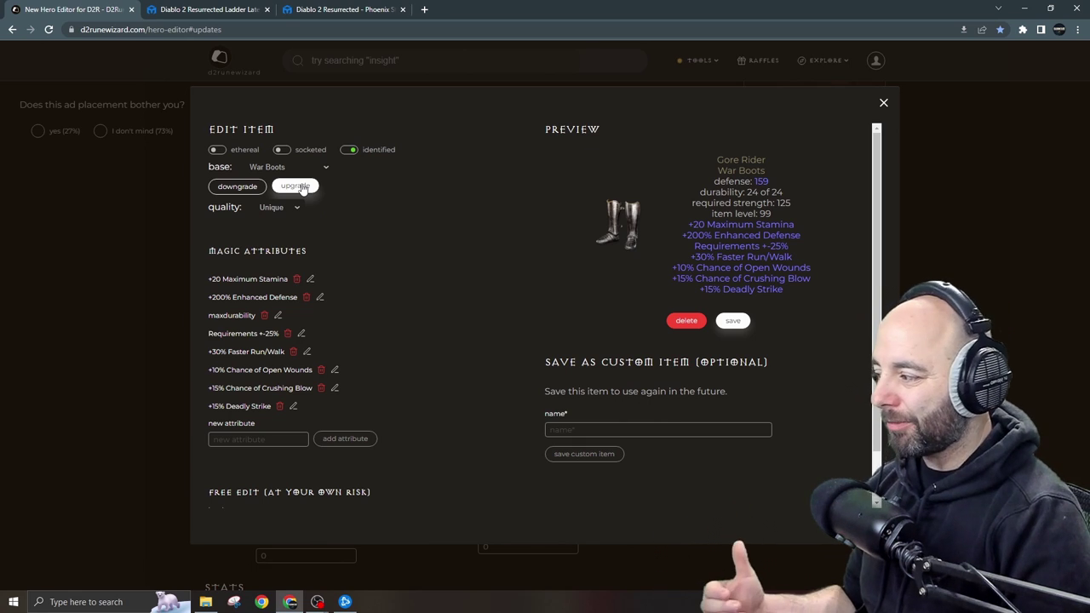
{"action": "left_click", "coordinate": [302, 188]}
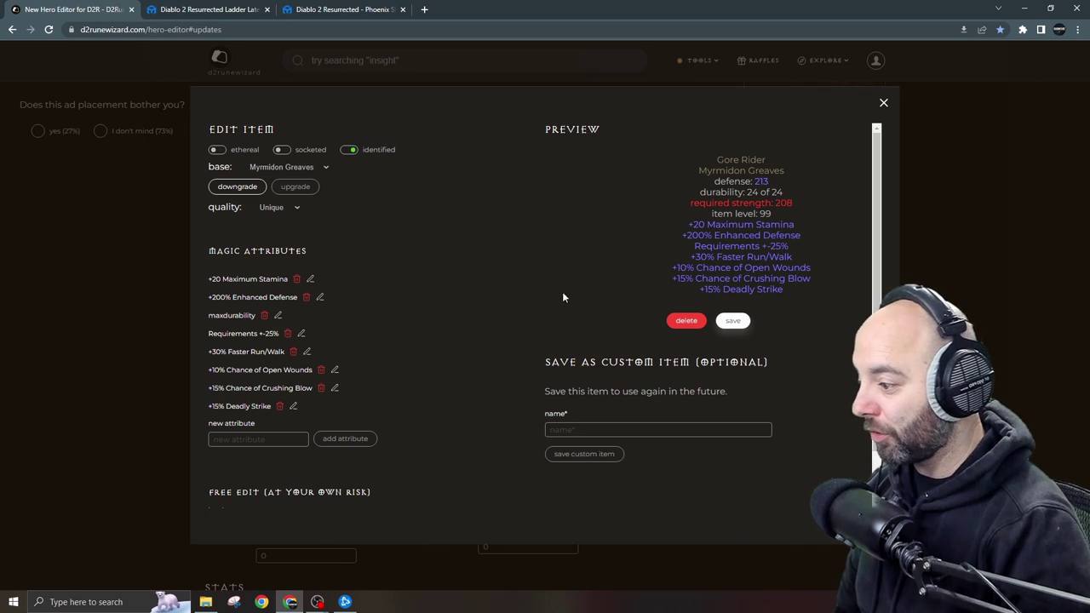
{"action": "left_click", "coordinate": [734, 320]}
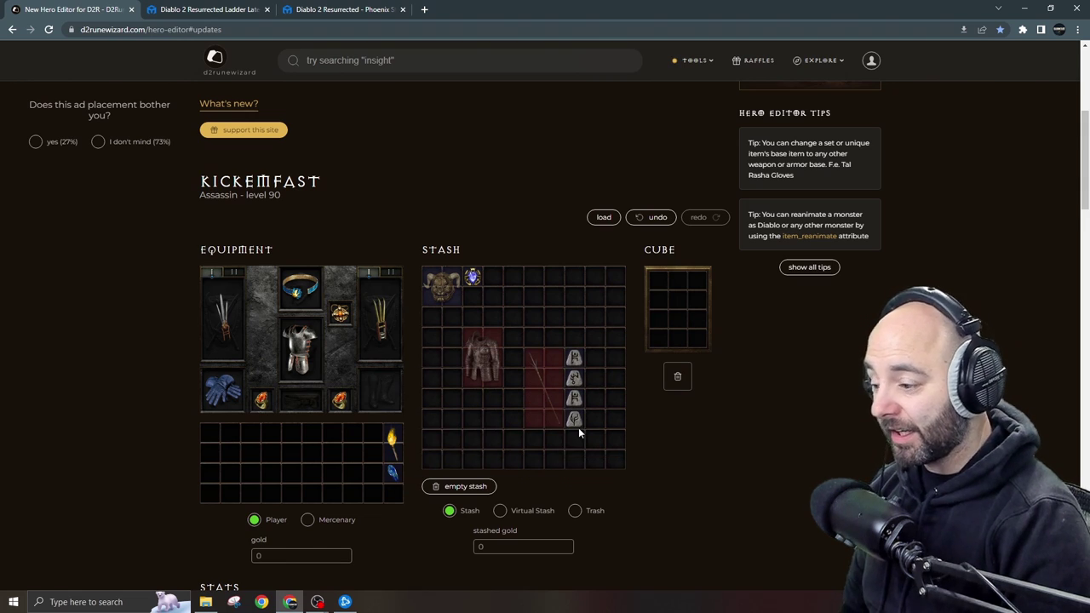
Add a Crack of the Heavens grand charm to the inventory with Lightning Resist set to -70.
{"action": "left_click", "coordinate": [374, 437]}
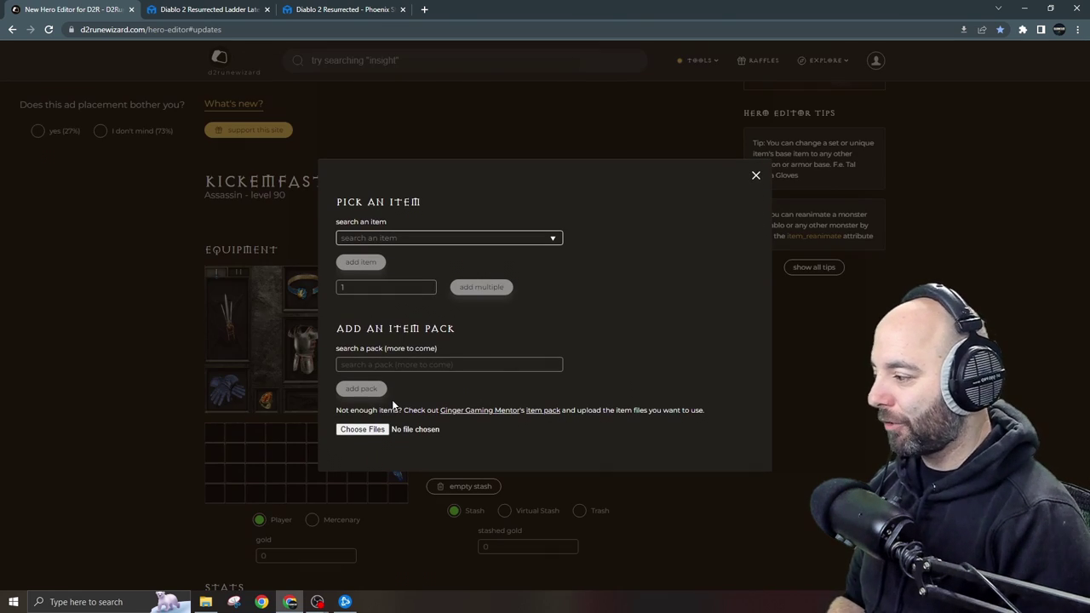
{"action": "type", "text": "crack"}
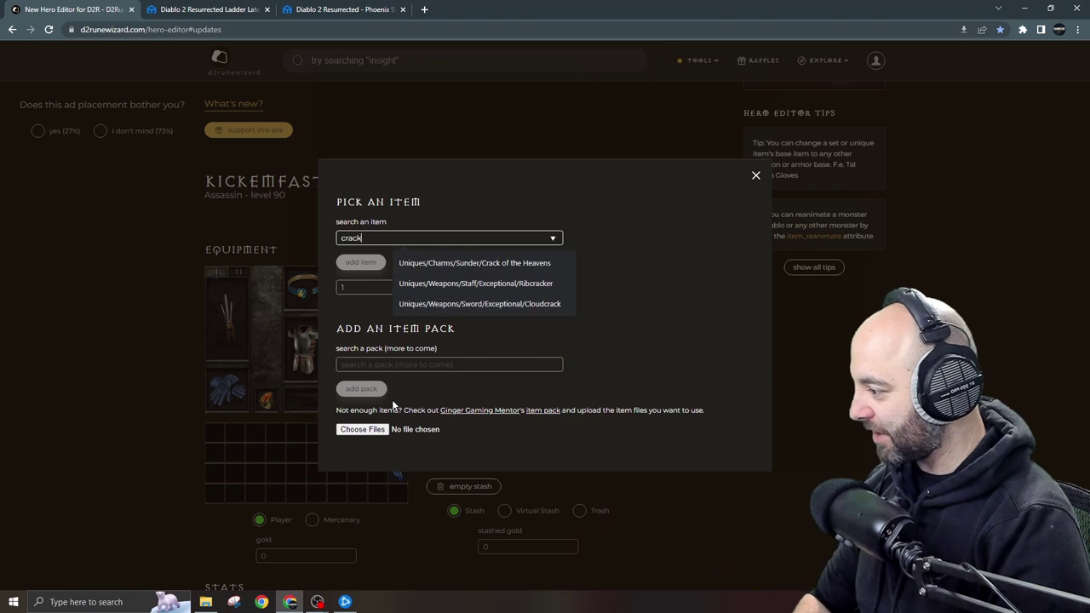
{"action": "left_click", "coordinate": [477, 264]}
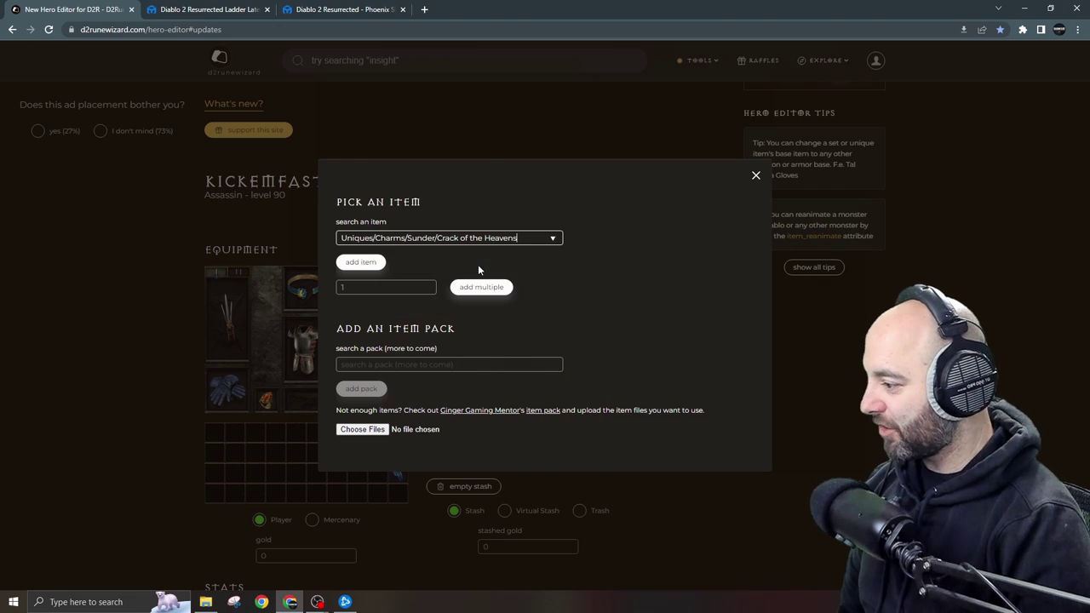
{"action": "left_click", "coordinate": [366, 262]}
{"action": "left_click", "coordinate": [371, 444]}
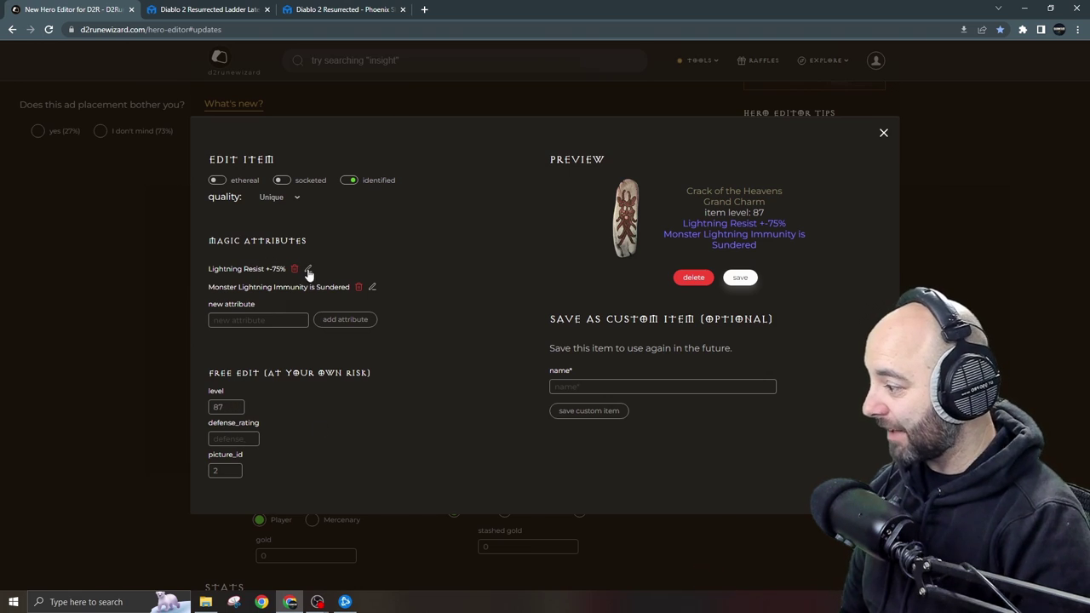
{"action": "left_click", "coordinate": [308, 269]}
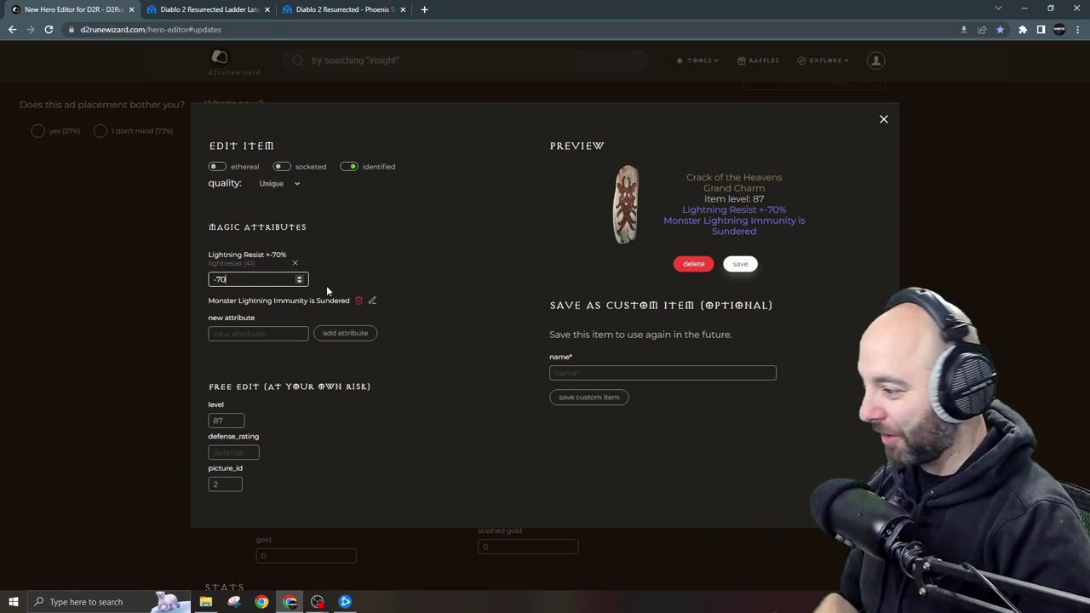
{"action": "left_click", "coordinate": [749, 267]}
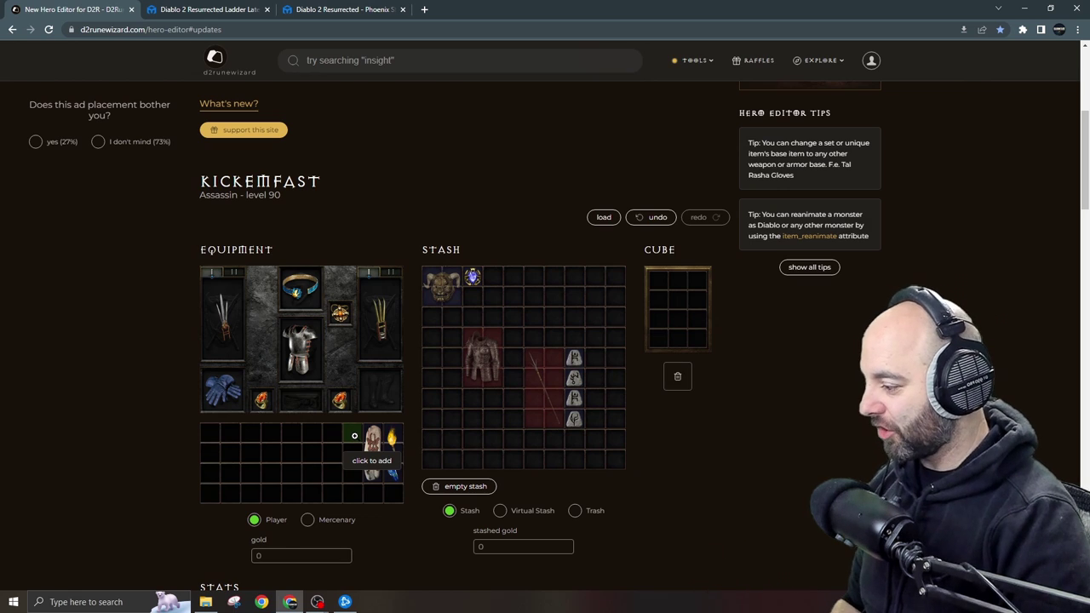
Add five +1 Martial Arts, +40 Life grand charms to the stash.
{"action": "left_click", "coordinate": [436, 427]}
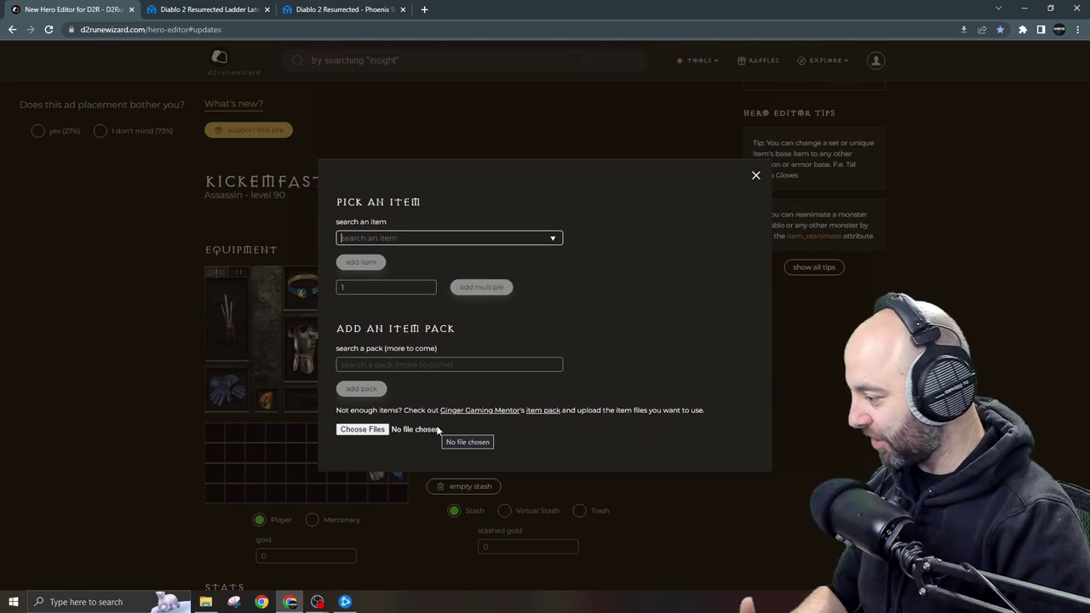
{"action": "type", "text": "mart"}
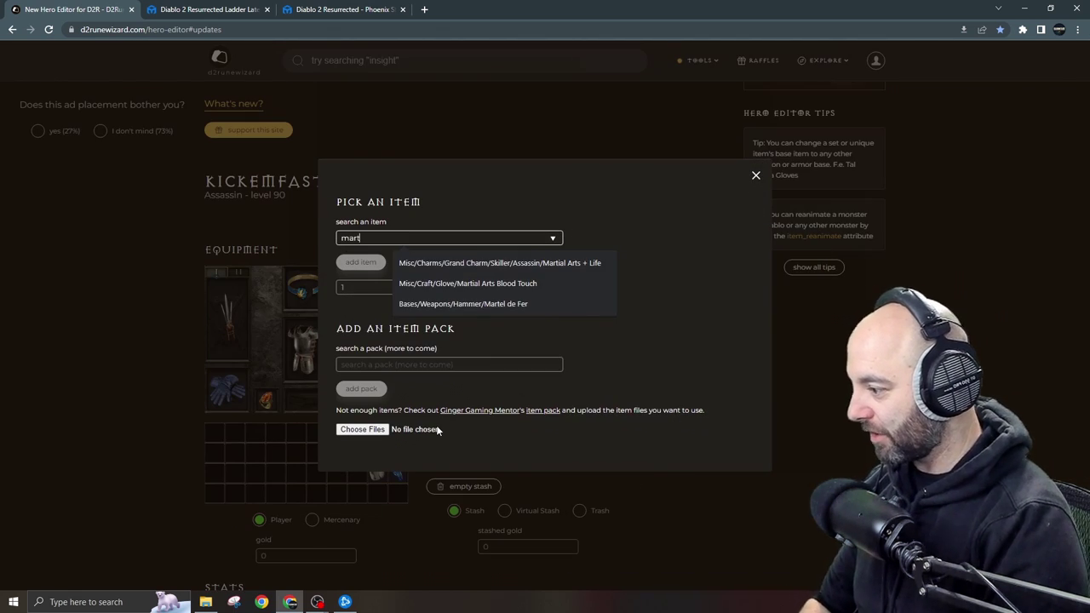
{"action": "left_click", "coordinate": [586, 264]}
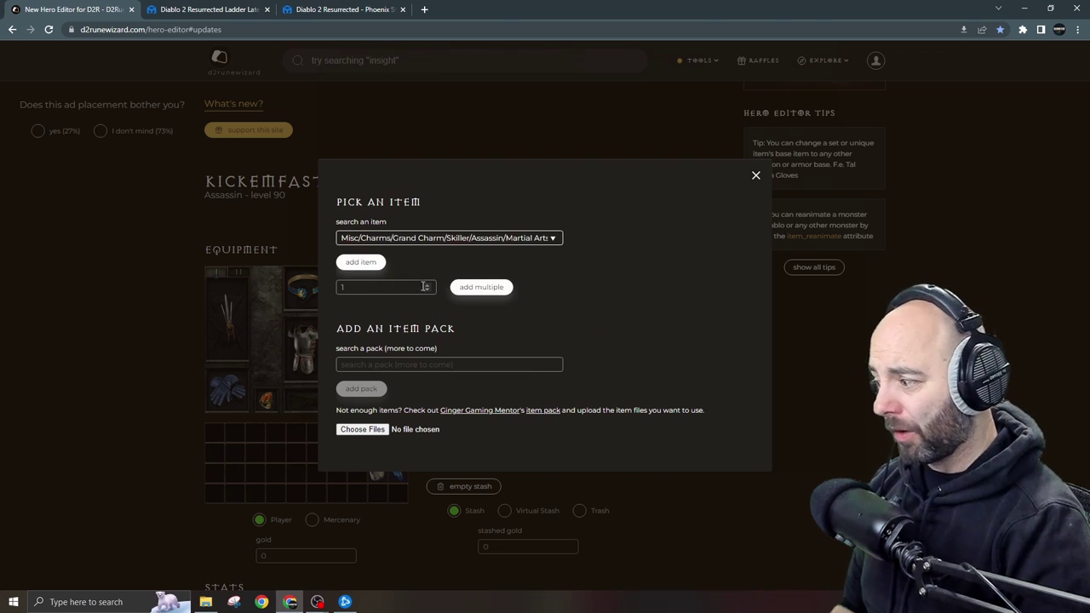
{"action": "double_click", "coordinate": [428, 286]}
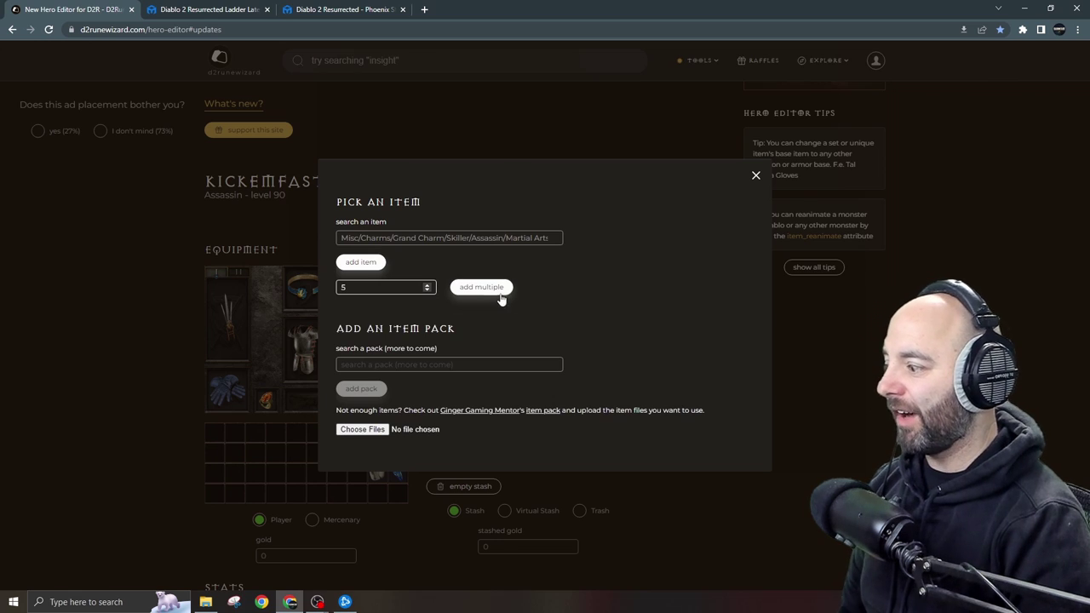
{"action": "left_click", "coordinate": [482, 287]}
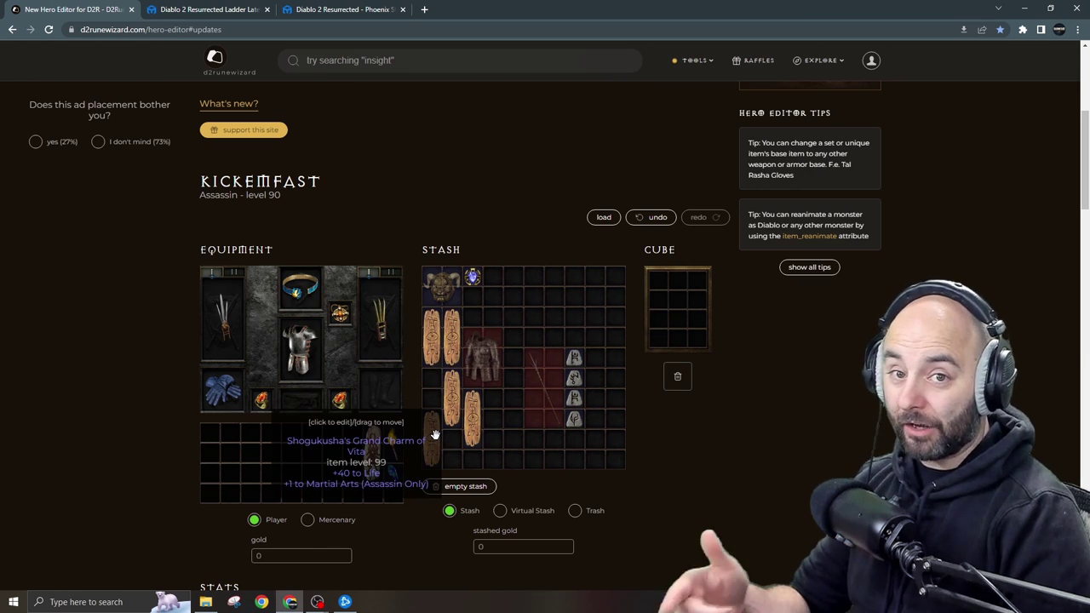
Move the Martial Arts grand charms from the stash into the inventory.
{"action": "left_click_drag", "start_coordinate": [434, 444], "coordinate": [357, 451]}
{"action": "left_click_drag", "start_coordinate": [451, 323], "coordinate": [351, 446]}
{"action": "left_click_drag", "start_coordinate": [432, 439], "coordinate": [271, 470]}
{"action": "left_click_drag", "start_coordinate": [451, 400], "coordinate": [294, 470]}
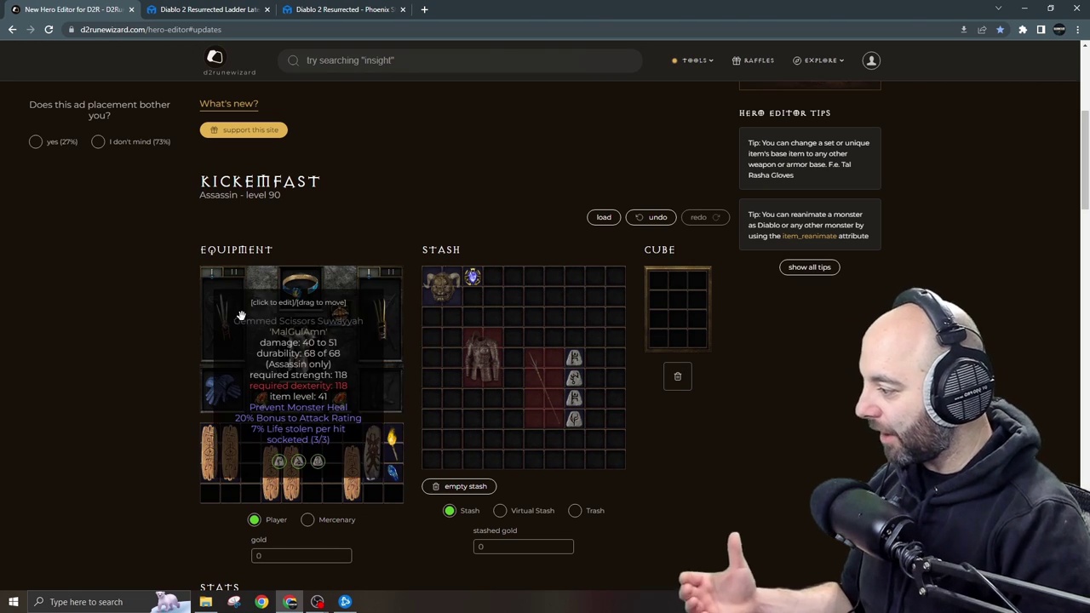
Swap to weapon set II and back to I, then open the item picker on an empty stash cell.
{"action": "left_click", "coordinate": [233, 273]}
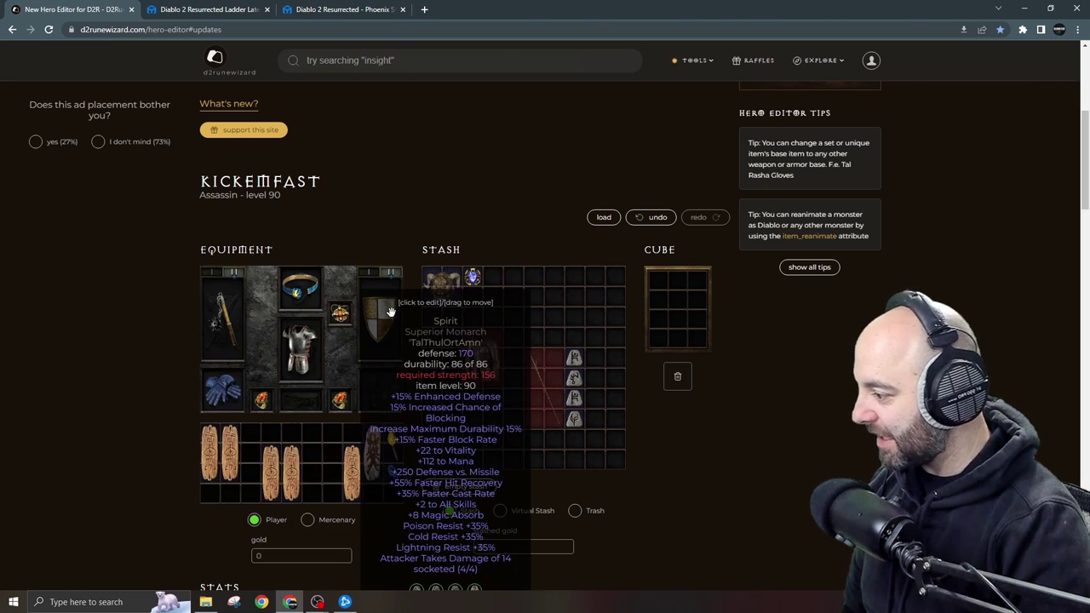
{"action": "left_click", "coordinate": [211, 273]}
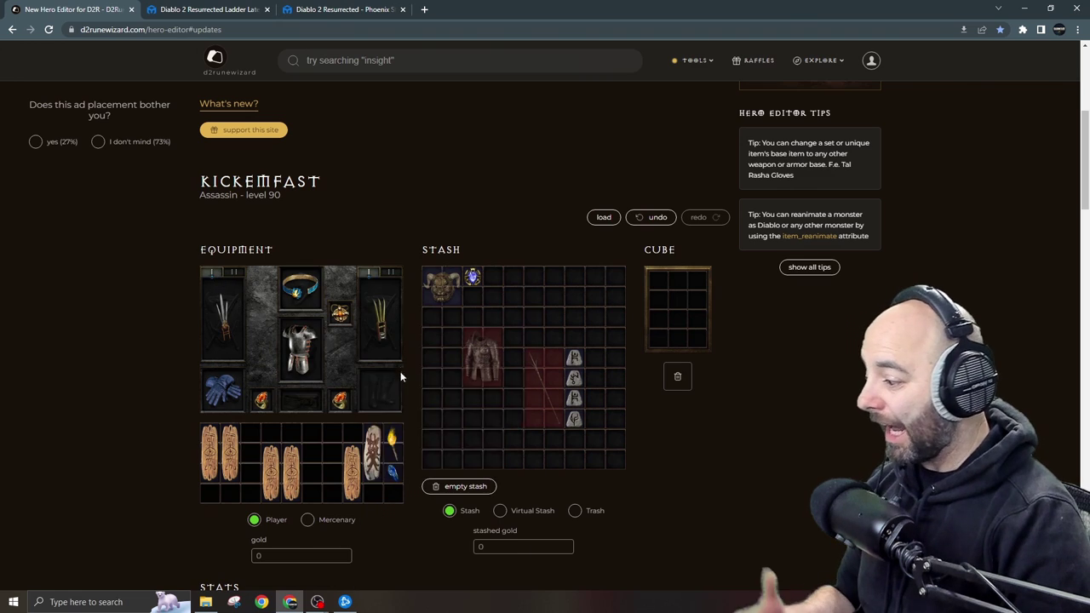
{"action": "mouse_move", "coordinate": [297, 285]}
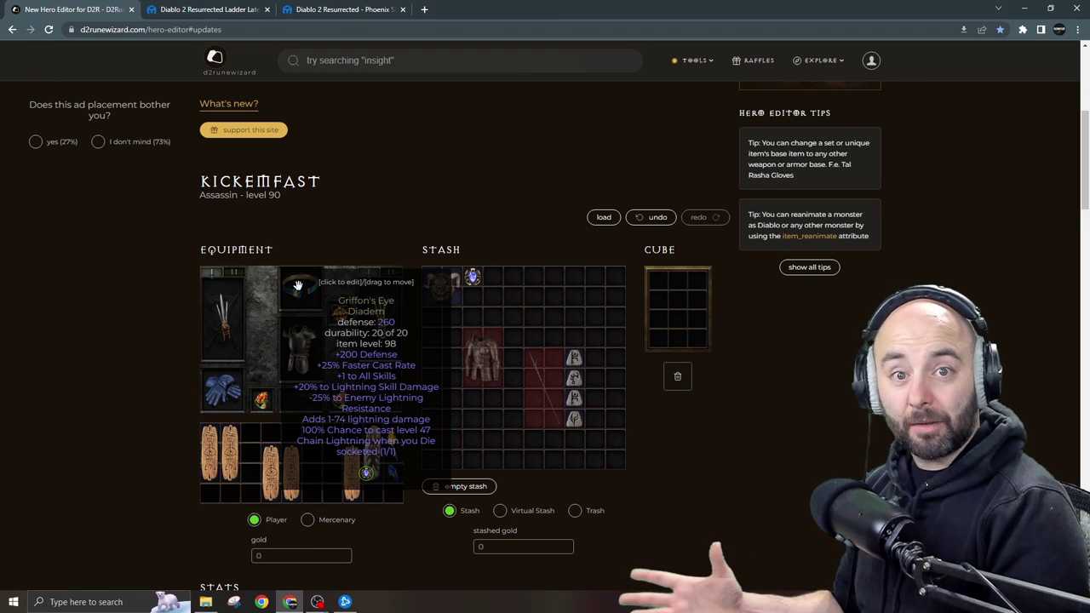
{"action": "left_click", "coordinate": [522, 283]}
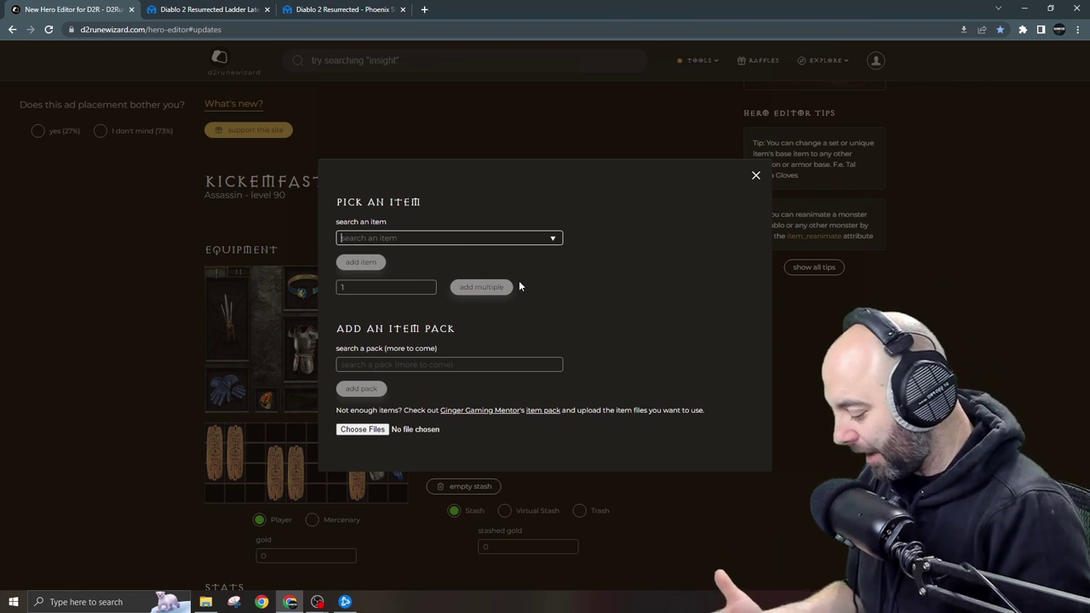
Add an Enigma runeword armor and equip it in the body armor slot.
{"action": "type", "text": "enigma"}
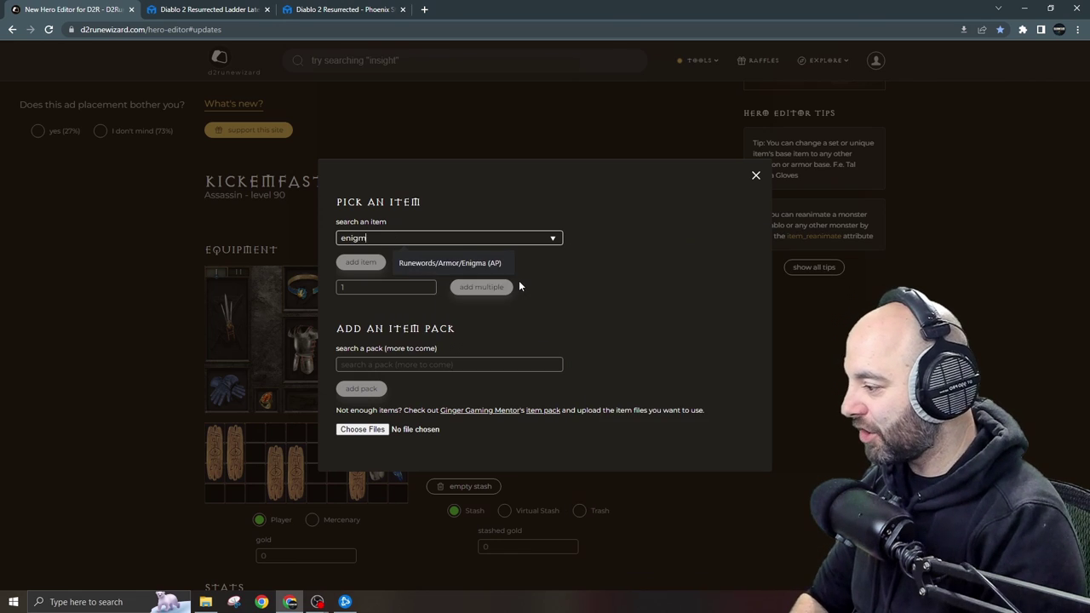
{"action": "left_click", "coordinate": [441, 268]}
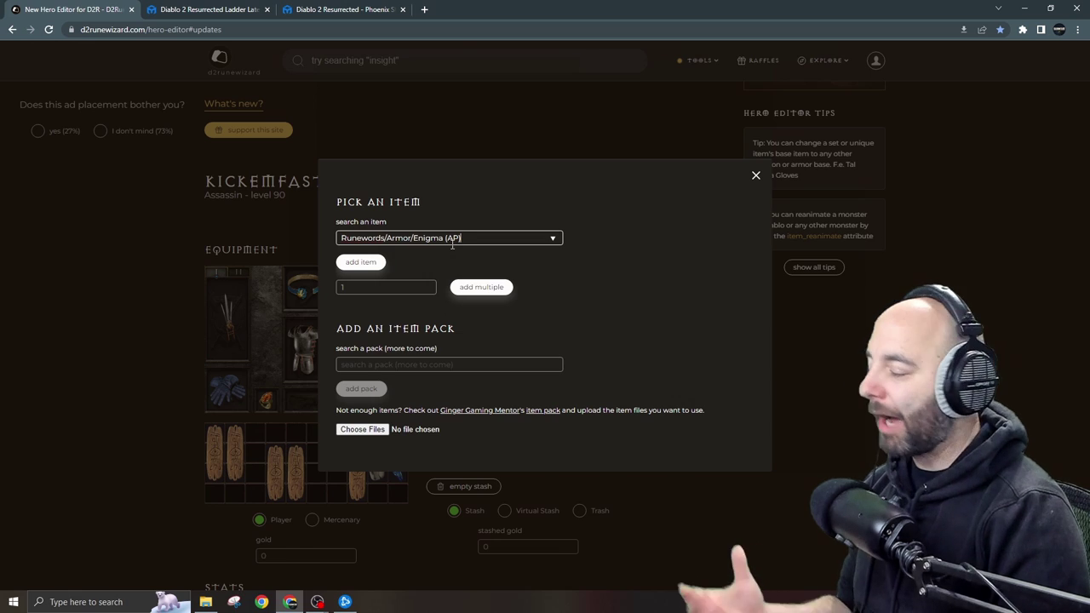
{"action": "left_click", "coordinate": [364, 261]}
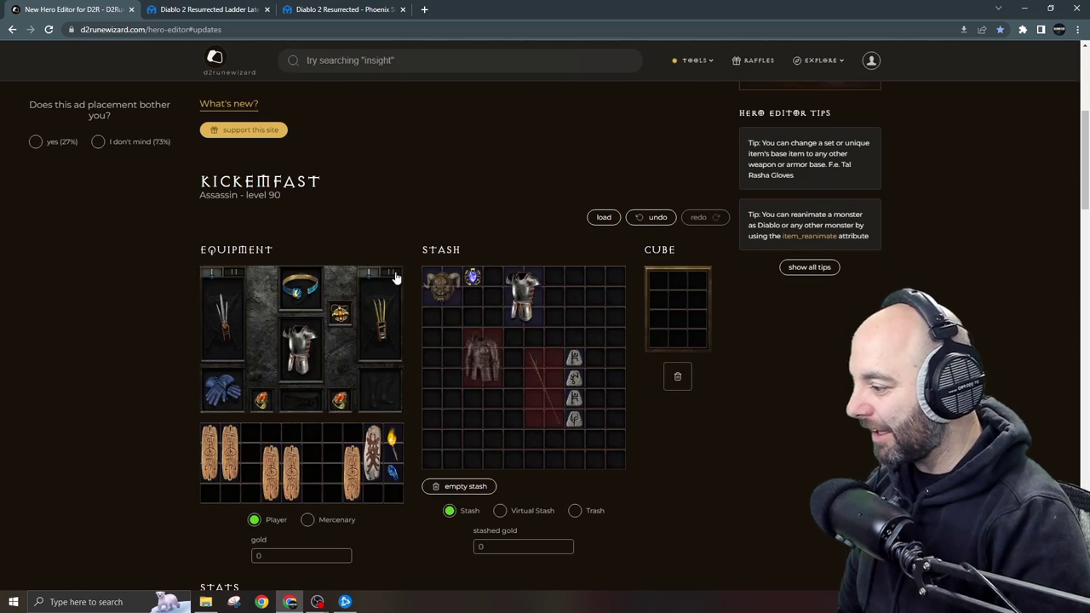
{"action": "left_click_drag", "start_coordinate": [525, 299], "coordinate": [295, 344]}
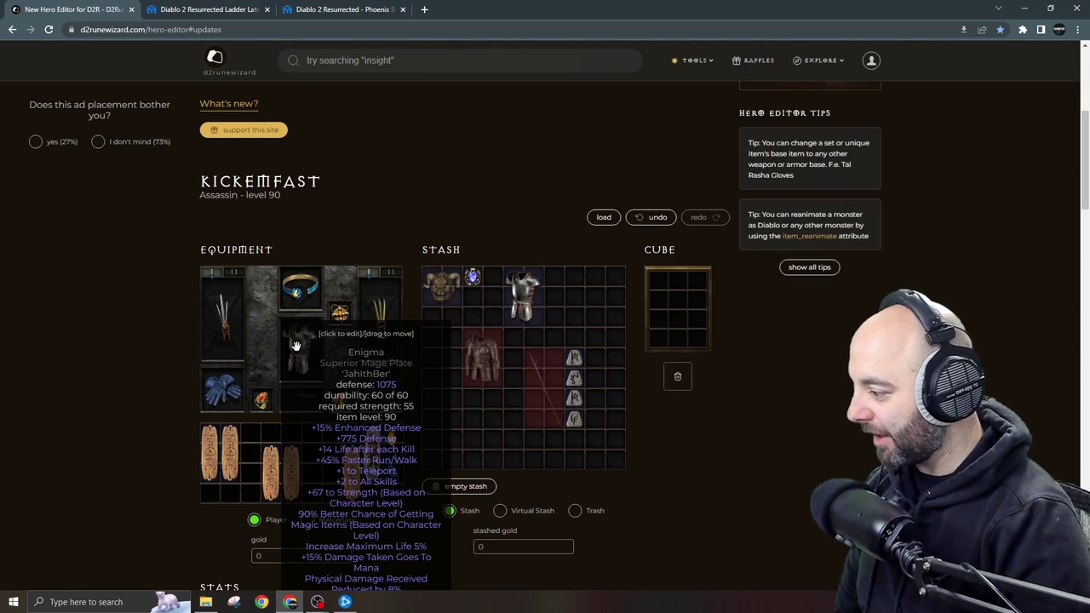
Change the stashed Enigma armor's base to Superior Mage Plate and save it.
{"action": "left_click", "coordinate": [524, 299]}
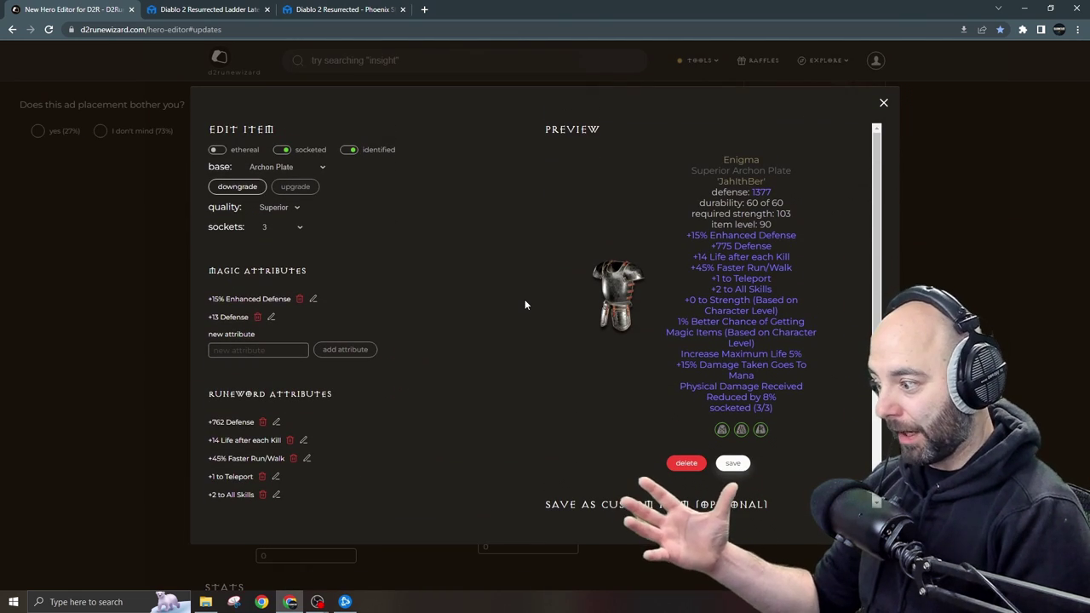
{"action": "left_click", "coordinate": [237, 186]}
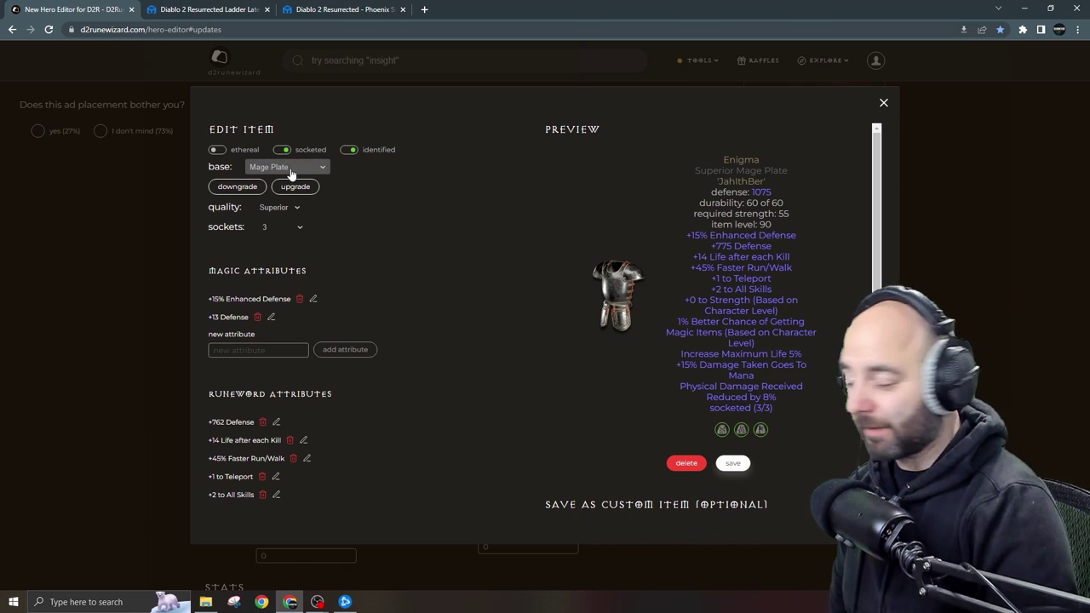
{"action": "left_click", "coordinate": [291, 170]}
{"action": "scroll", "coordinate": [294, 192], "scroll_direction": "up", "scroll_amount": 4}
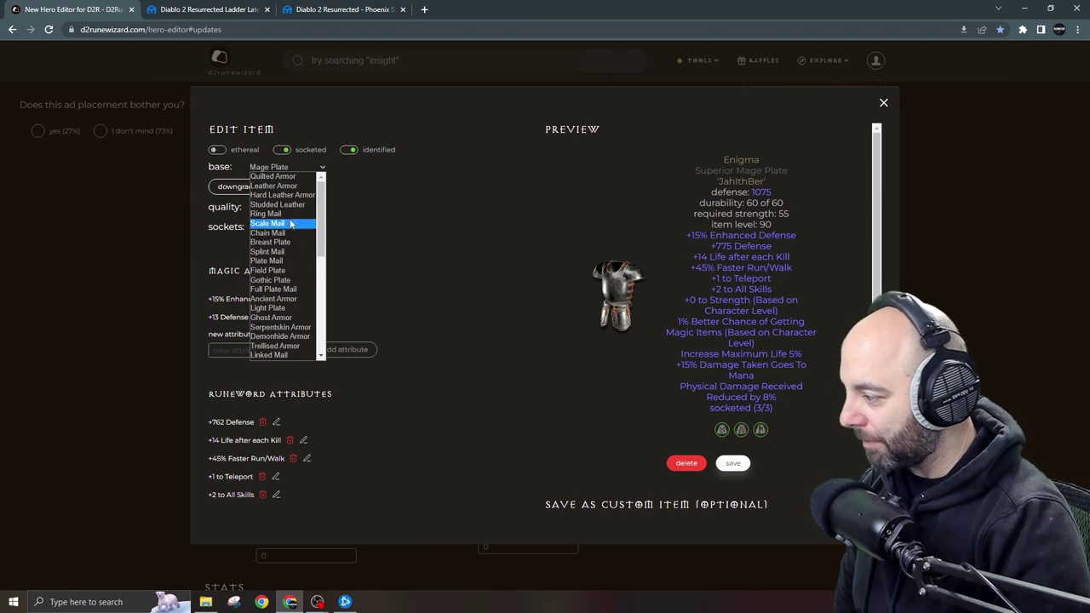
{"action": "scroll", "coordinate": [290, 256], "scroll_direction": "down", "scroll_amount": 2}
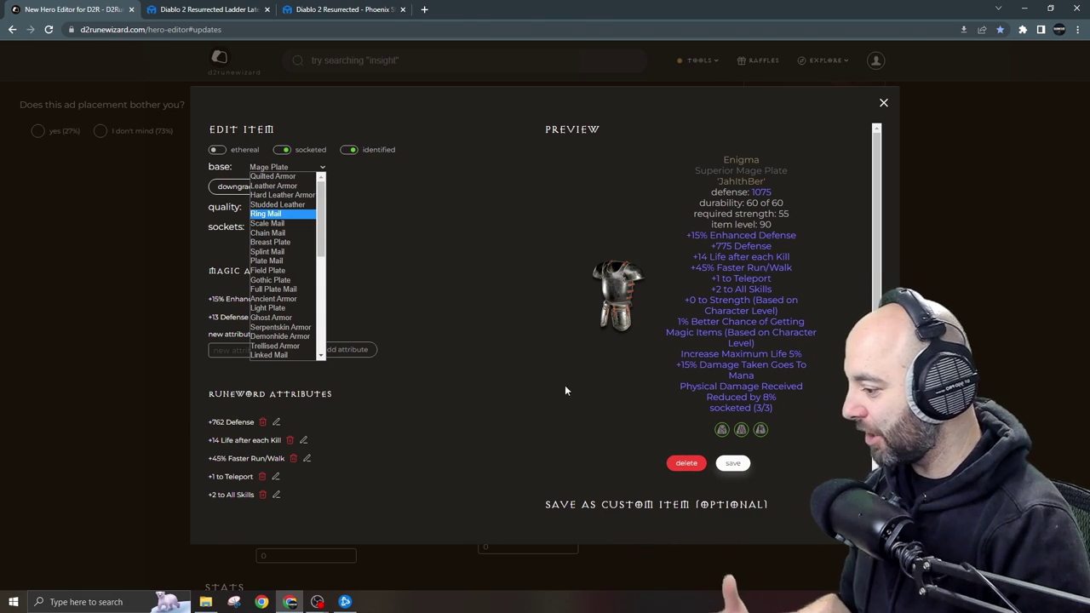
{"action": "left_click", "coordinate": [433, 256]}
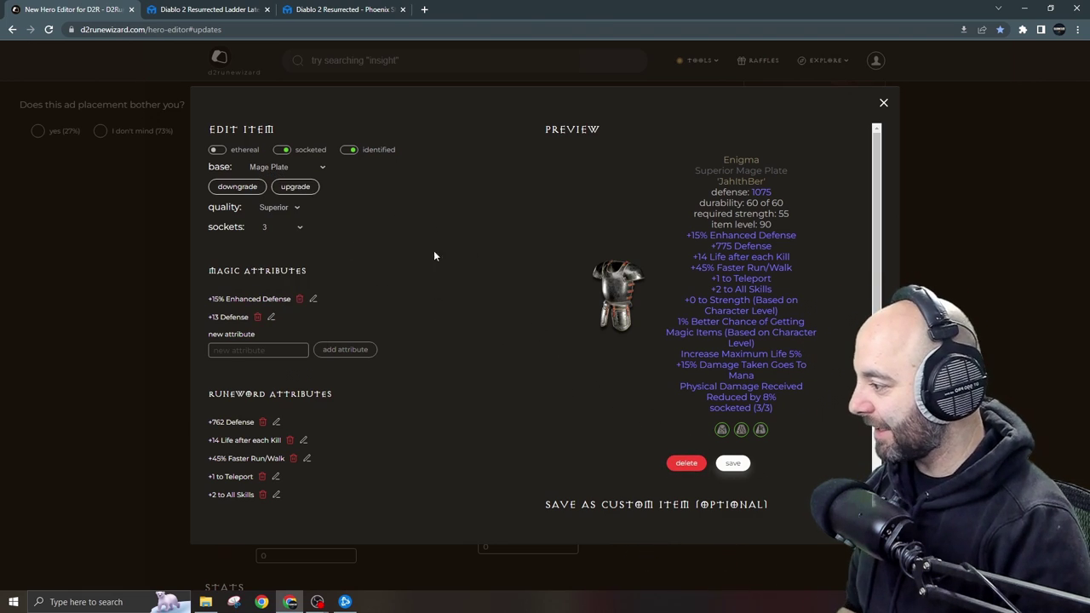
{"action": "left_click", "coordinate": [743, 467]}
{"action": "mouse_move", "coordinate": [528, 294]}
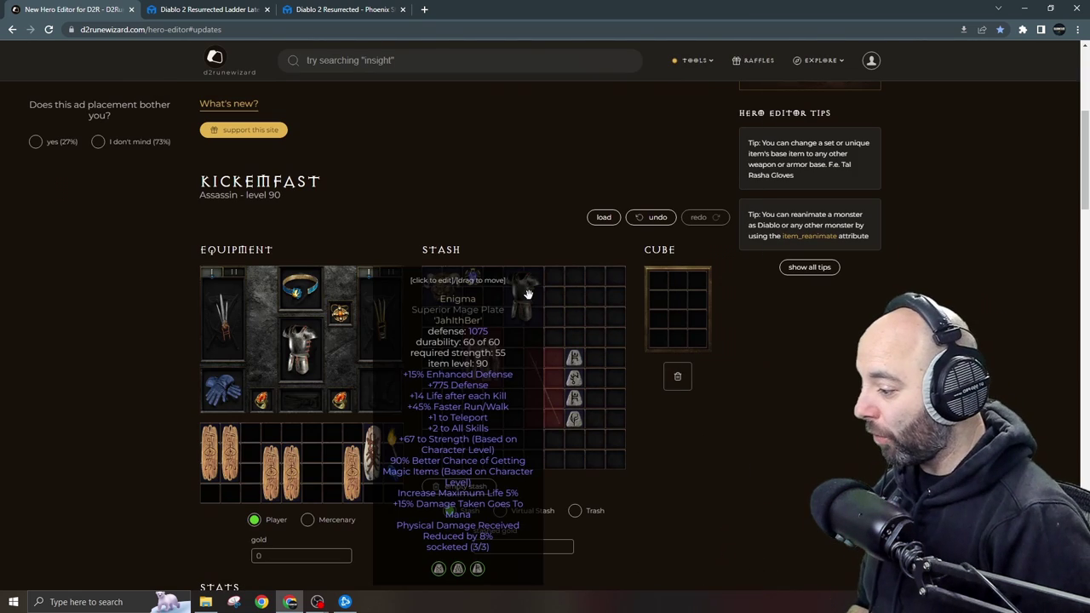
Set the stashed gold to 5000000 and the carried gold to 900000.
{"action": "scroll", "coordinate": [337, 436], "scroll_direction": "down", "scroll_amount": 2}
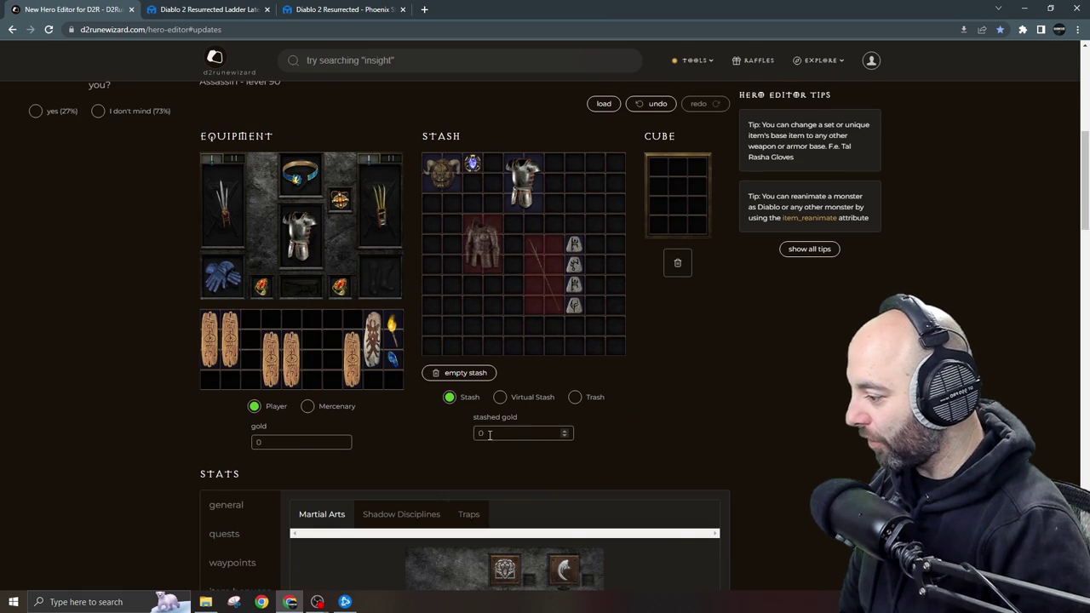
{"action": "type", "text": "5000000"}
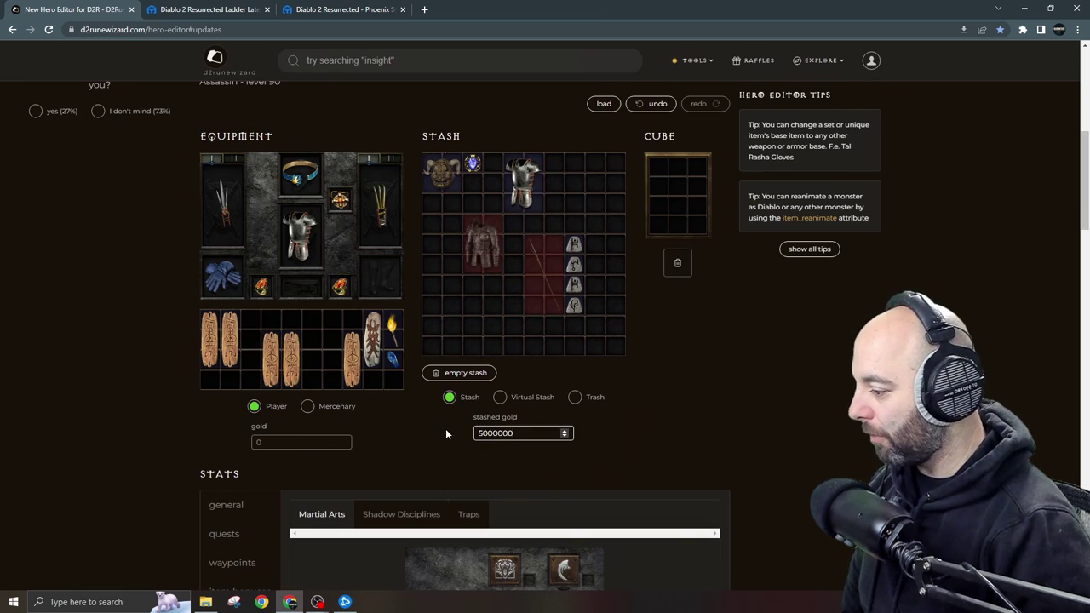
{"action": "left_click", "coordinate": [298, 442]}
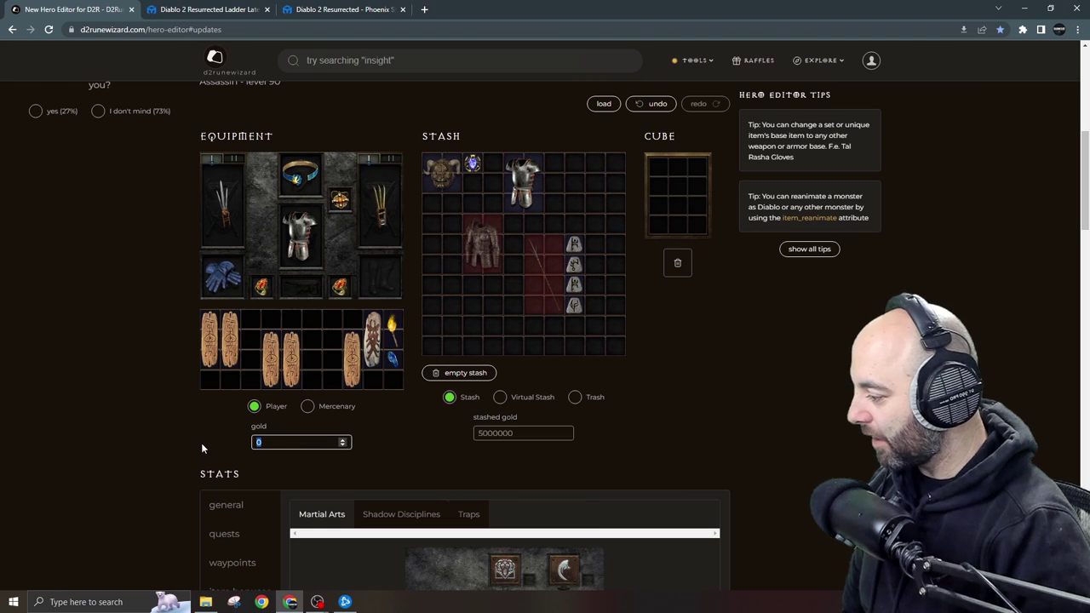
{"action": "type", "text": "1000000"}
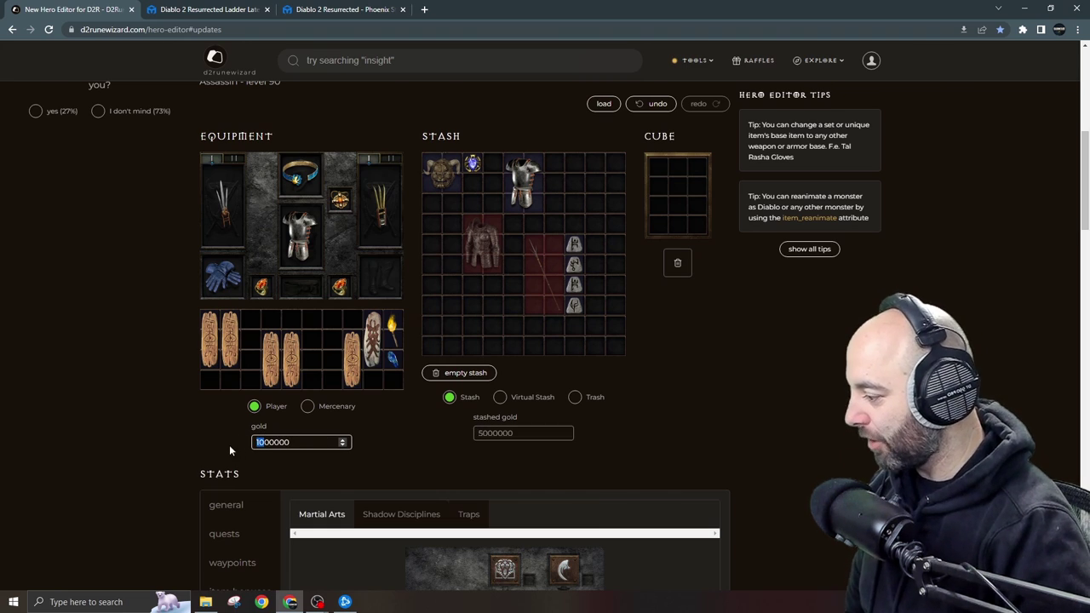
{"action": "type", "text": "9"}
{"action": "left_click", "coordinate": [732, 370]}
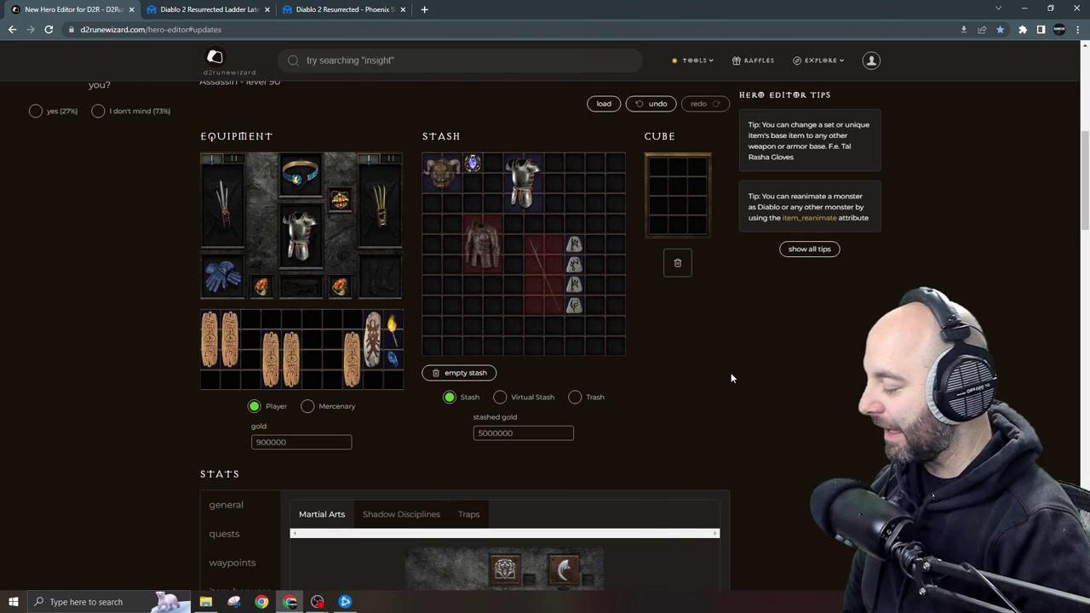
Review KickemFast's general details, quest progress, waypoints and item bonuses in the Stats panel.
{"action": "scroll", "coordinate": [665, 358], "scroll_direction": "down", "scroll_amount": 2}
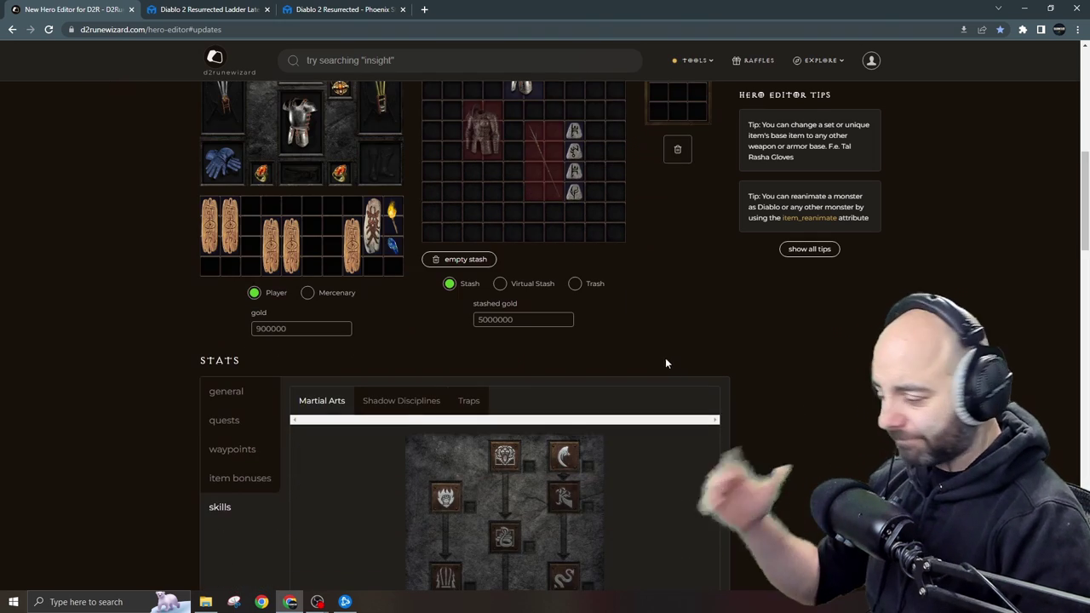
{"action": "left_click", "coordinate": [265, 397]}
{"action": "scroll", "coordinate": [434, 395], "scroll_direction": "down", "scroll_amount": 2}
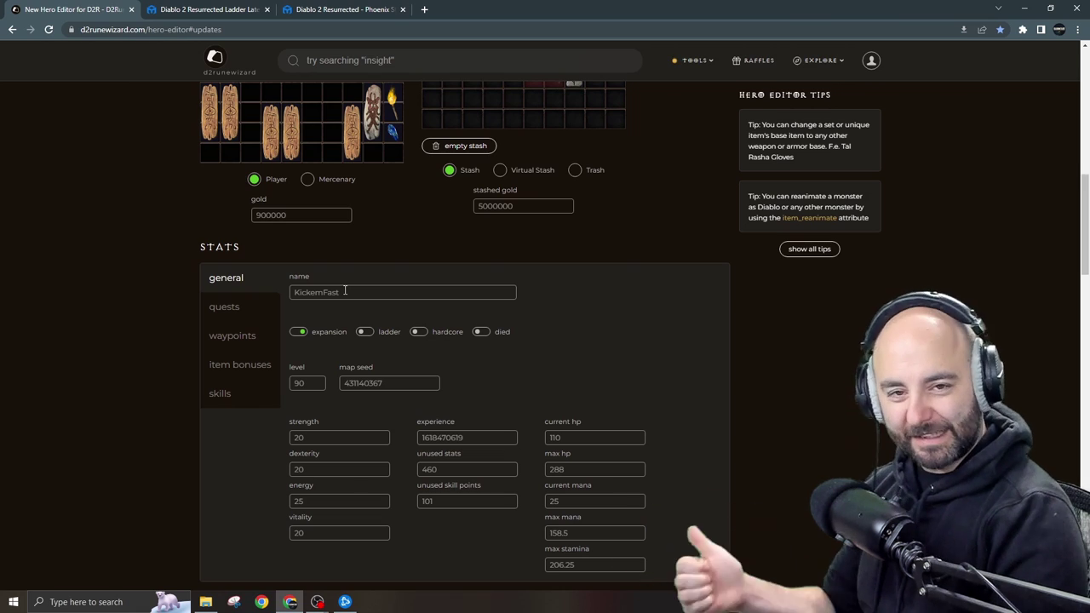
{"action": "left_click", "coordinate": [224, 305]}
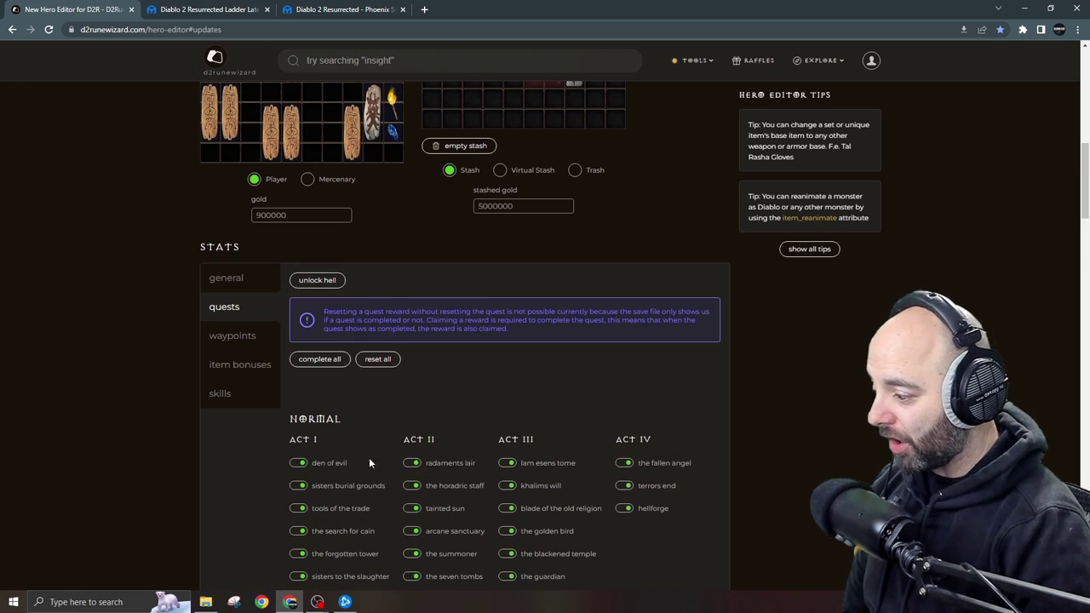
{"action": "scroll", "coordinate": [358, 464], "scroll_direction": "down", "scroll_amount": 1}
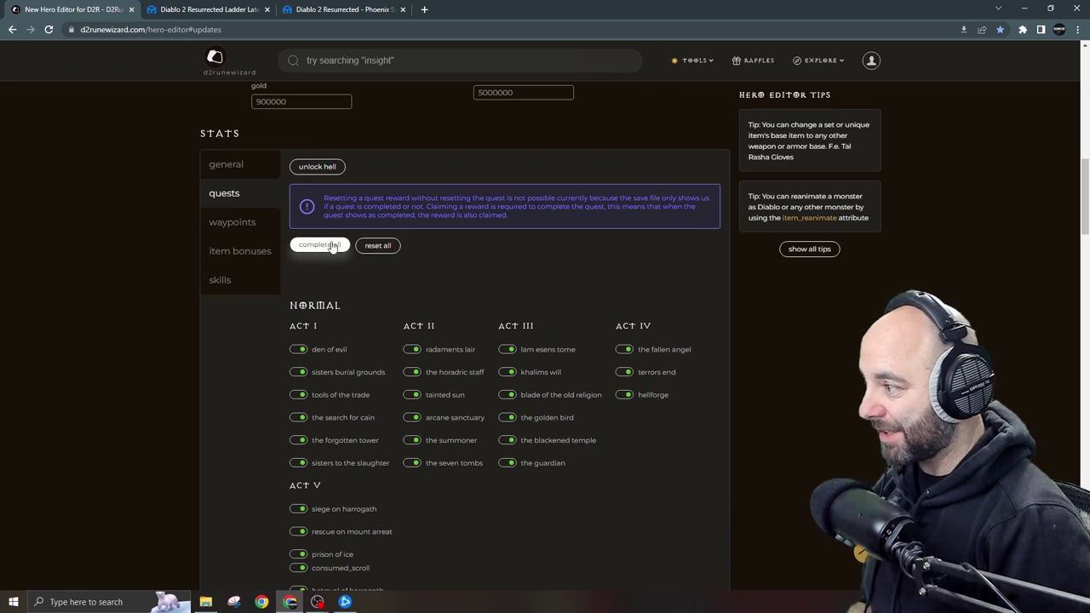
{"action": "left_click", "coordinate": [251, 226]}
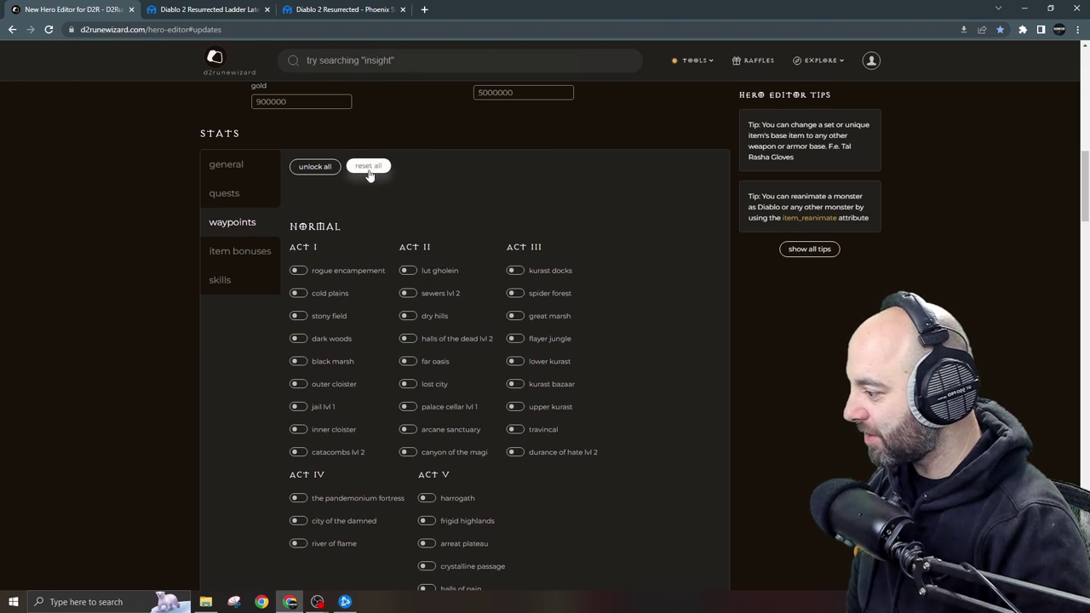
{"action": "left_click", "coordinate": [258, 254]}
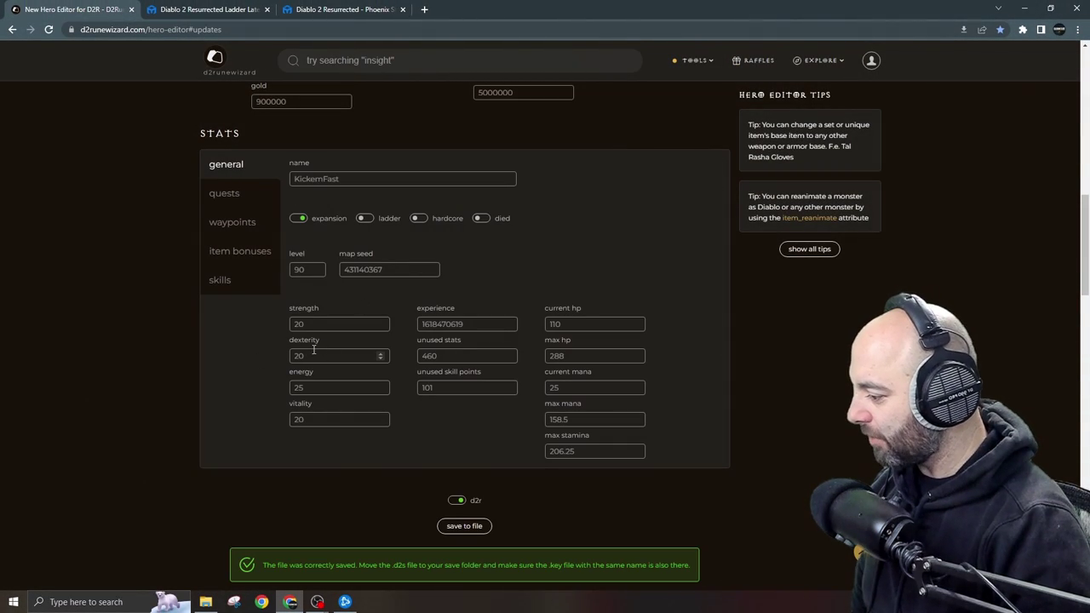
Save the hero to file with d2r on, downloading KickemFast.d2s and KickemFast.key.
{"action": "scroll", "coordinate": [313, 351], "scroll_direction": "down", "scroll_amount": 2}
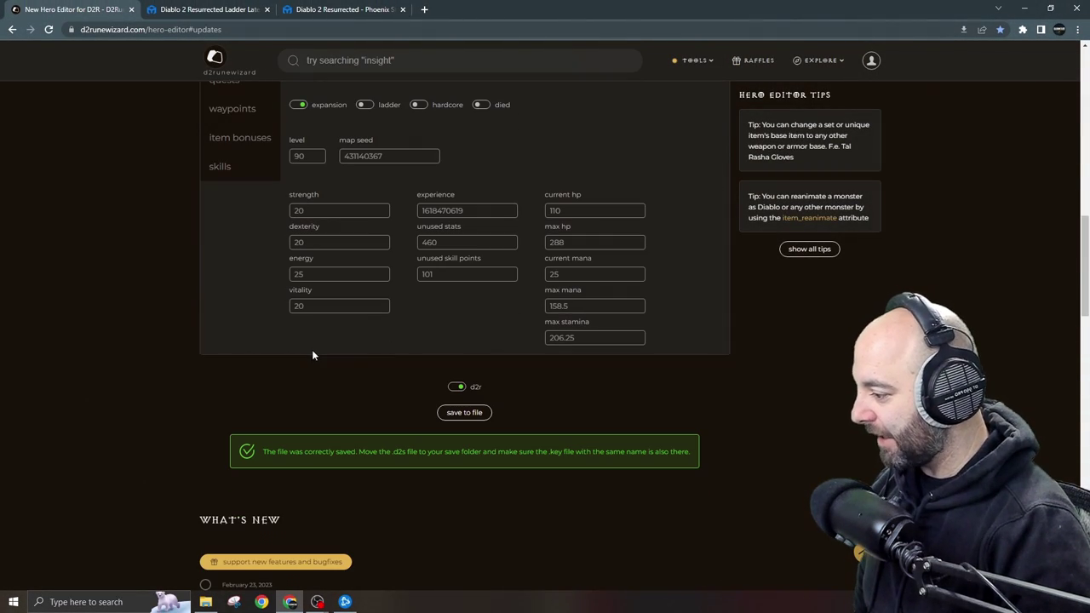
{"action": "left_click", "coordinate": [469, 413]}
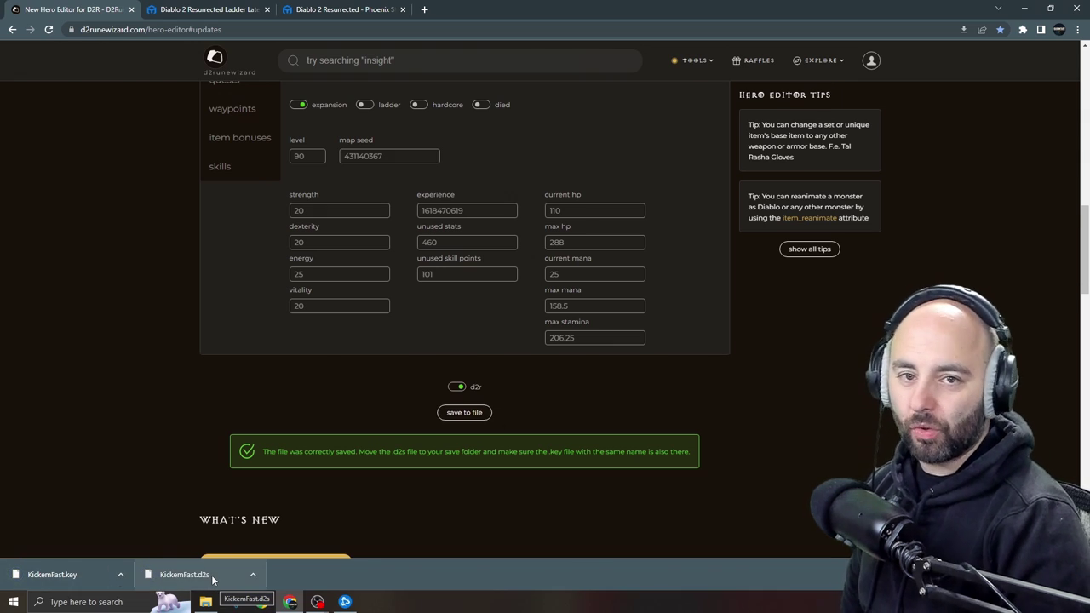
{"action": "scroll", "coordinate": [98, 496], "scroll_direction": "up", "scroll_amount": 3}
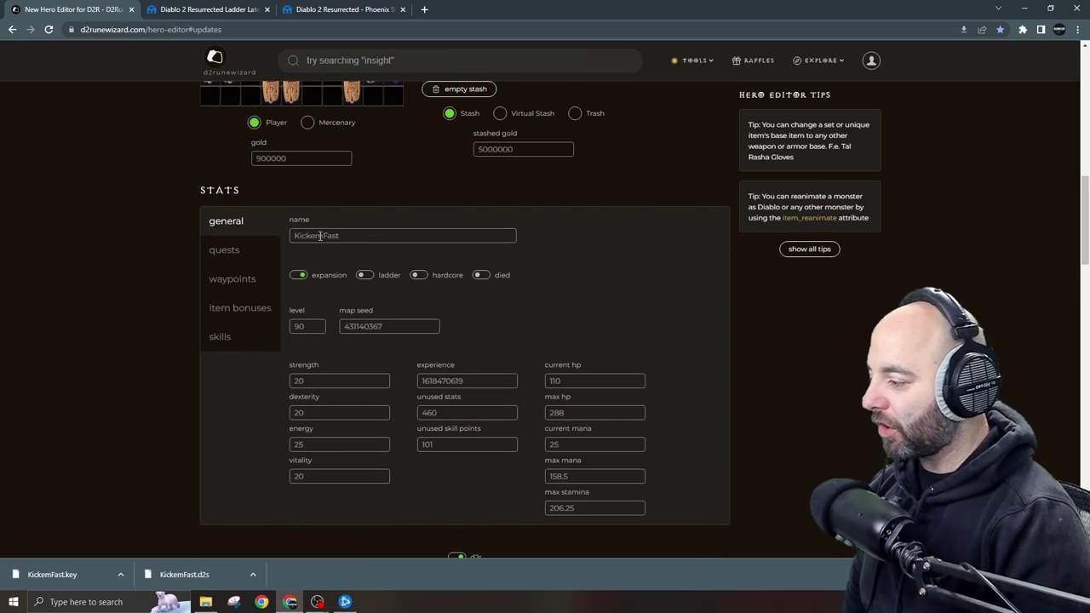
{"action": "scroll", "coordinate": [153, 400], "scroll_direction": "down", "scroll_amount": 2}
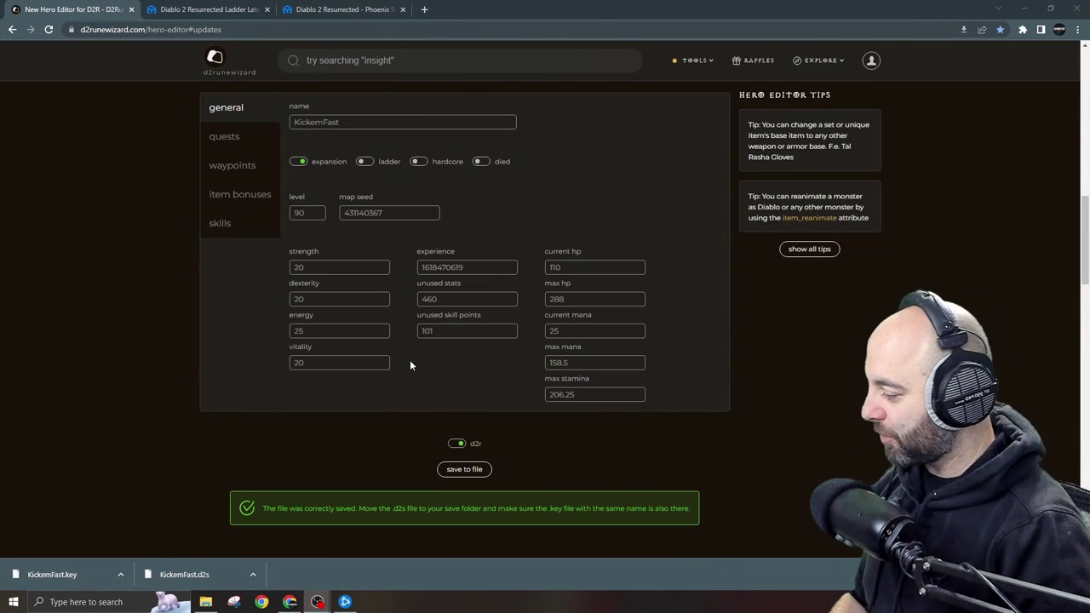
Show the downloaded files in their folder, then select and copy KickemFast.d2s and KickemFast.key.
{"action": "left_click", "coordinate": [120, 574]}
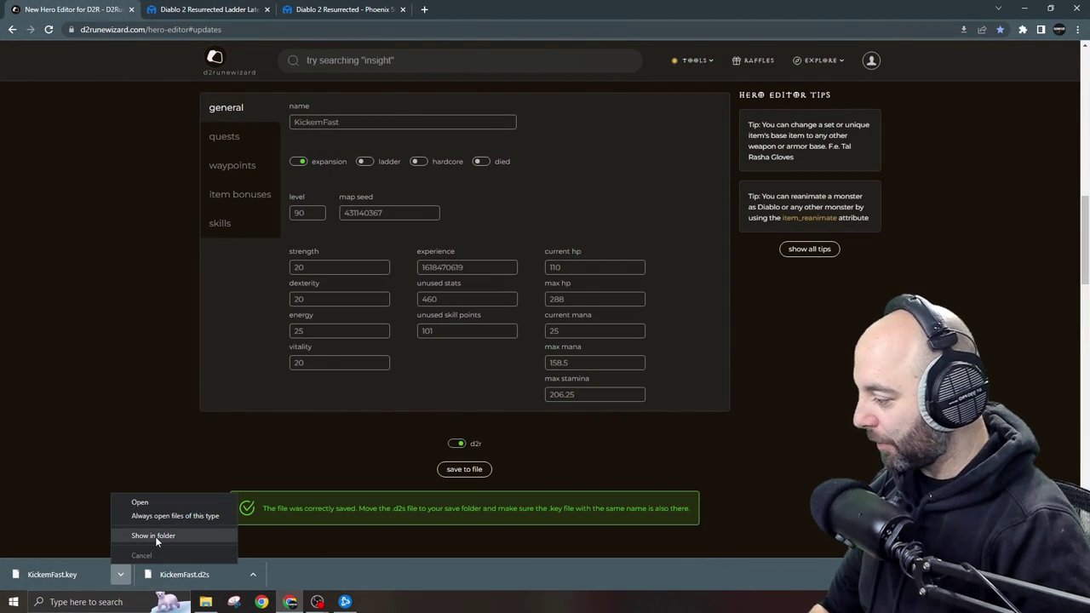
{"action": "left_click", "coordinate": [155, 536]}
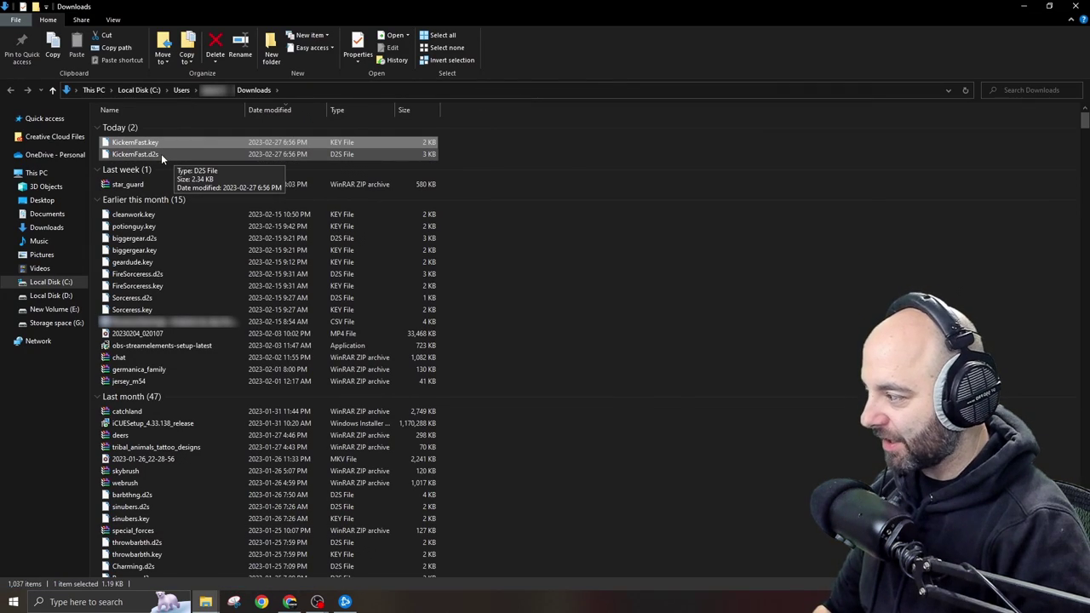
{"action": "left_click", "coordinate": [161, 153], "text": "ctrl"}
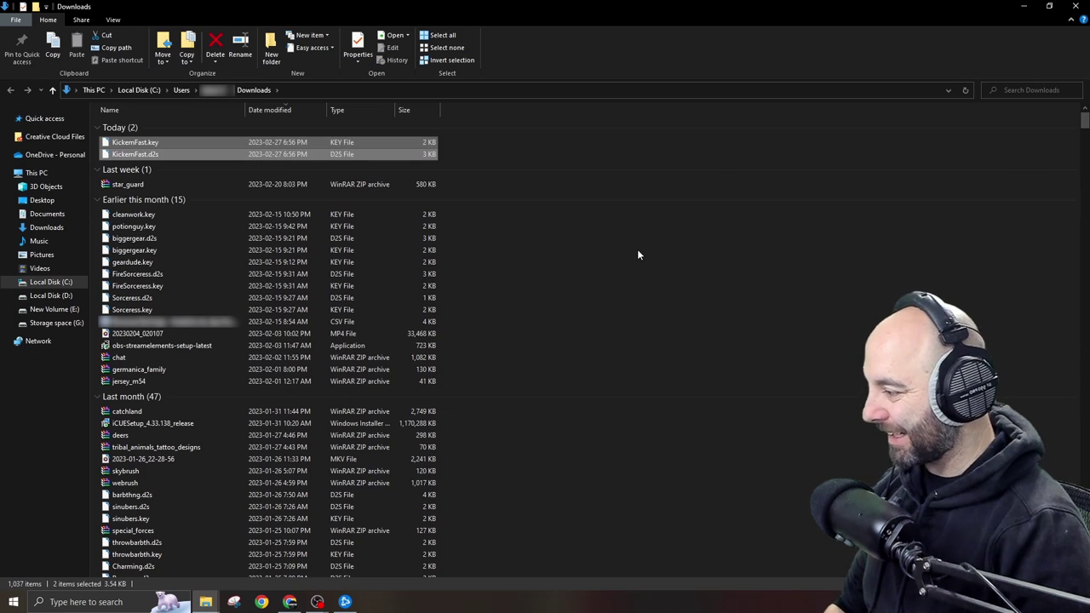
{"action": "key", "text": "ctrl+c"}
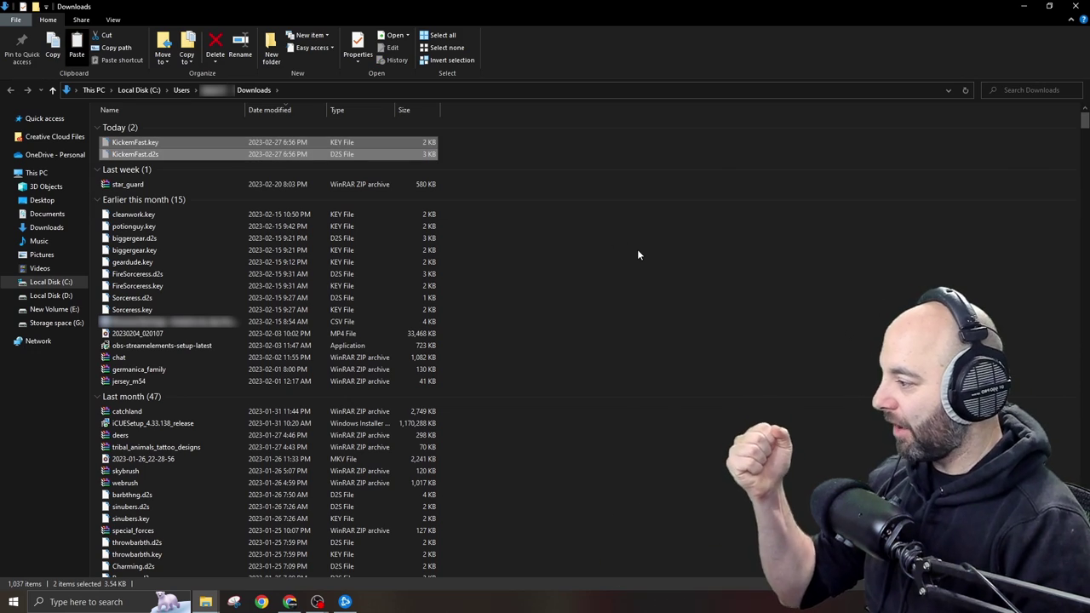
Paste both KickemFast files into the Saved Games\Diablo II Resurrected folder.
{"action": "mouse_move", "coordinate": [205, 602]}
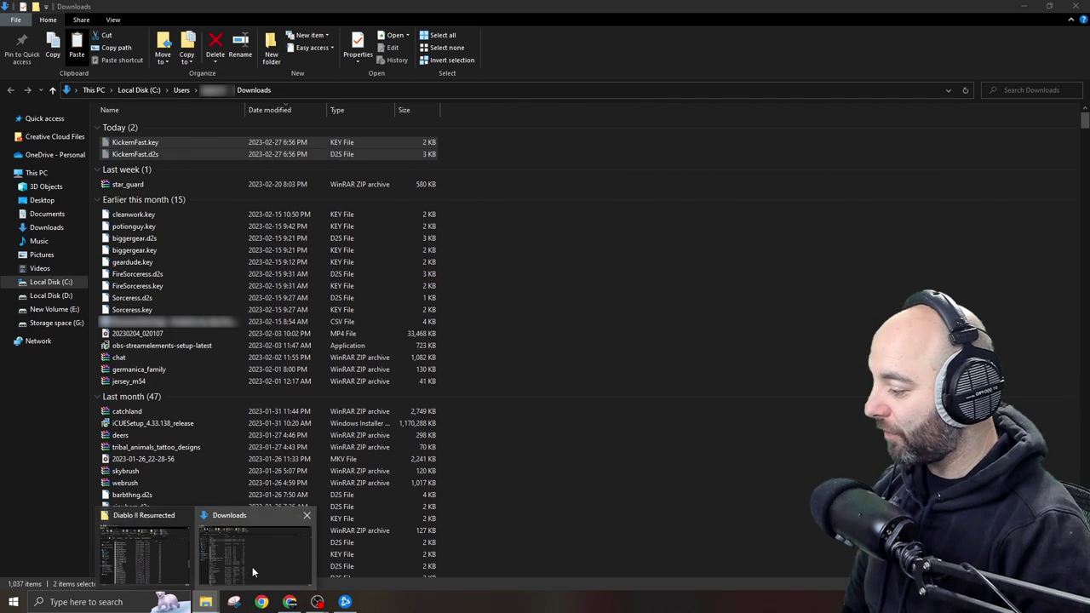
{"action": "left_click", "coordinate": [162, 554]}
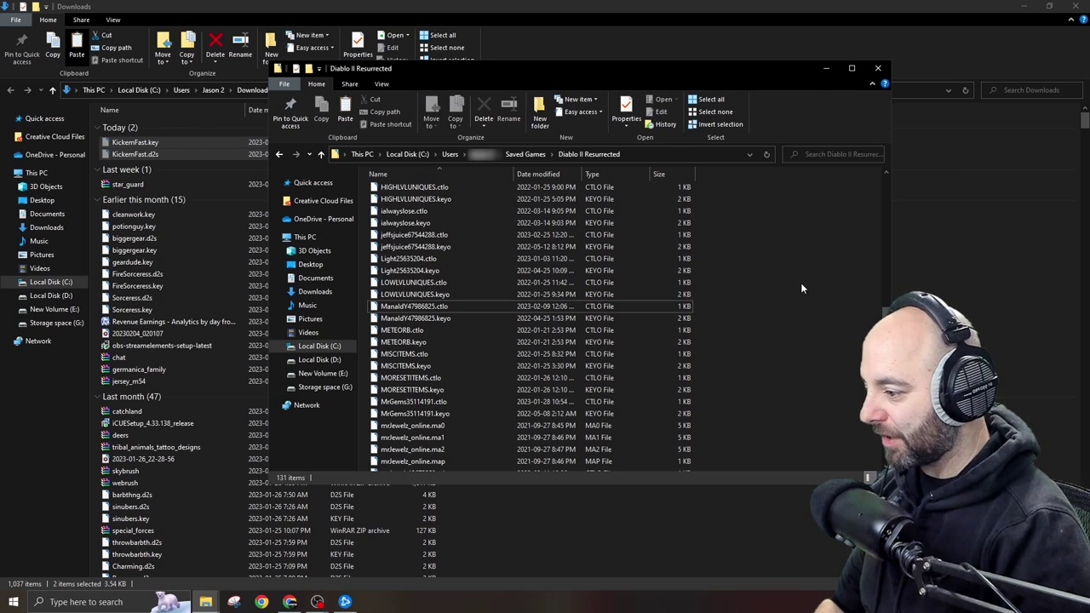
{"action": "right_click", "coordinate": [768, 287]}
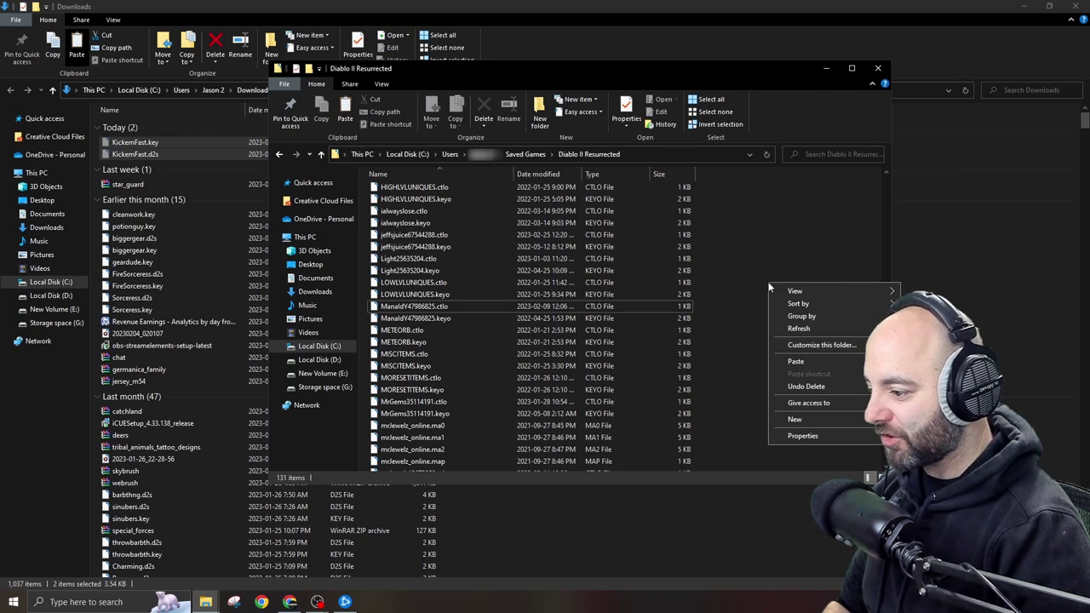
{"action": "left_click", "coordinate": [811, 356]}
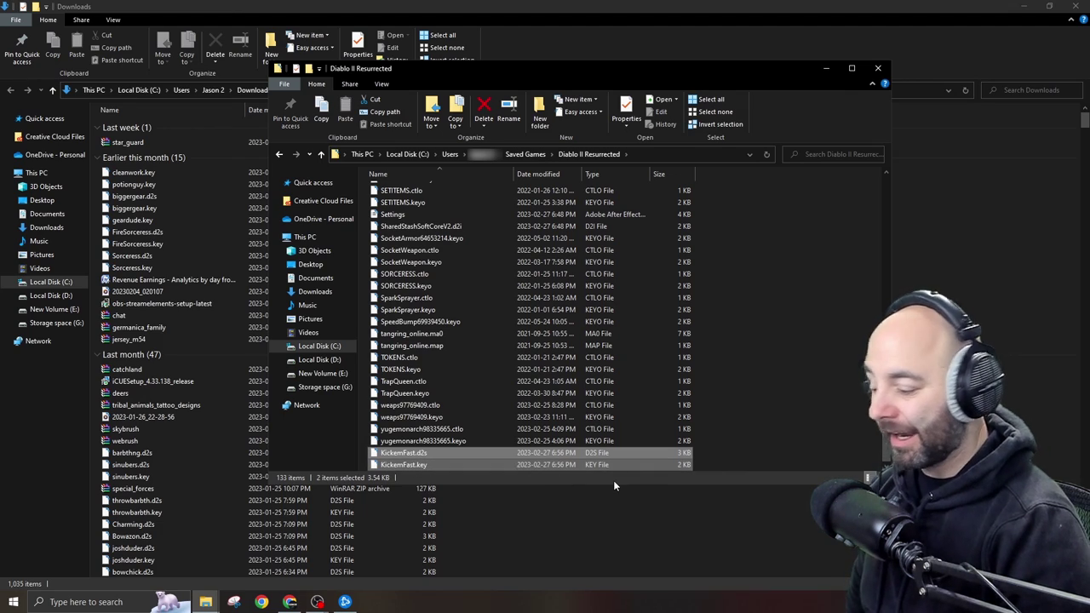
Launch Diablo II: Resurrected, start an offline Hell game as KickemFast and walk to the stash.
{"action": "left_click", "coordinate": [345, 602]}
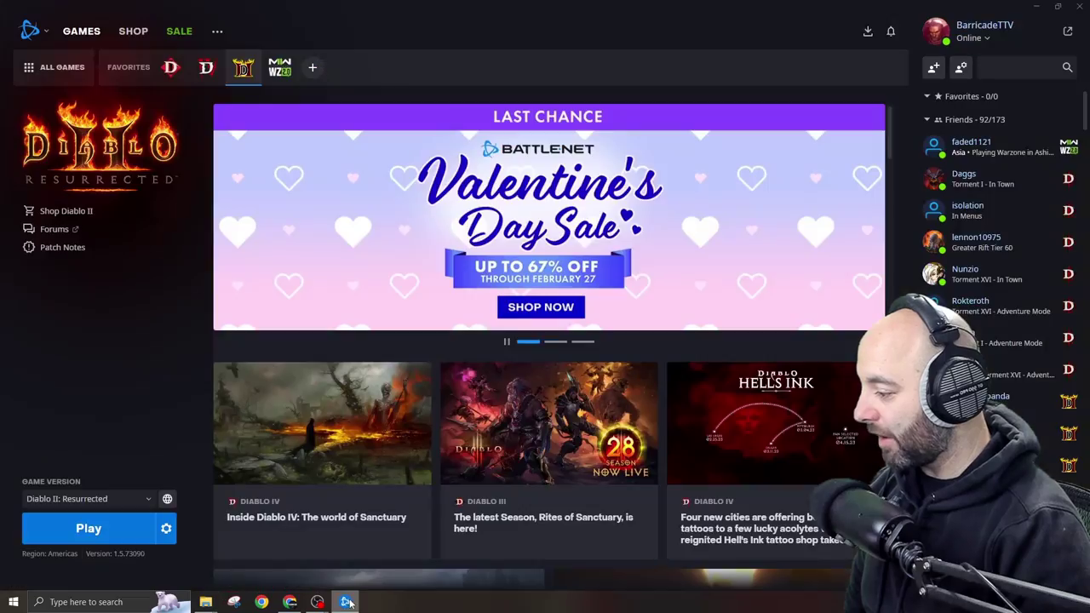
{"action": "left_click", "coordinate": [156, 529]}
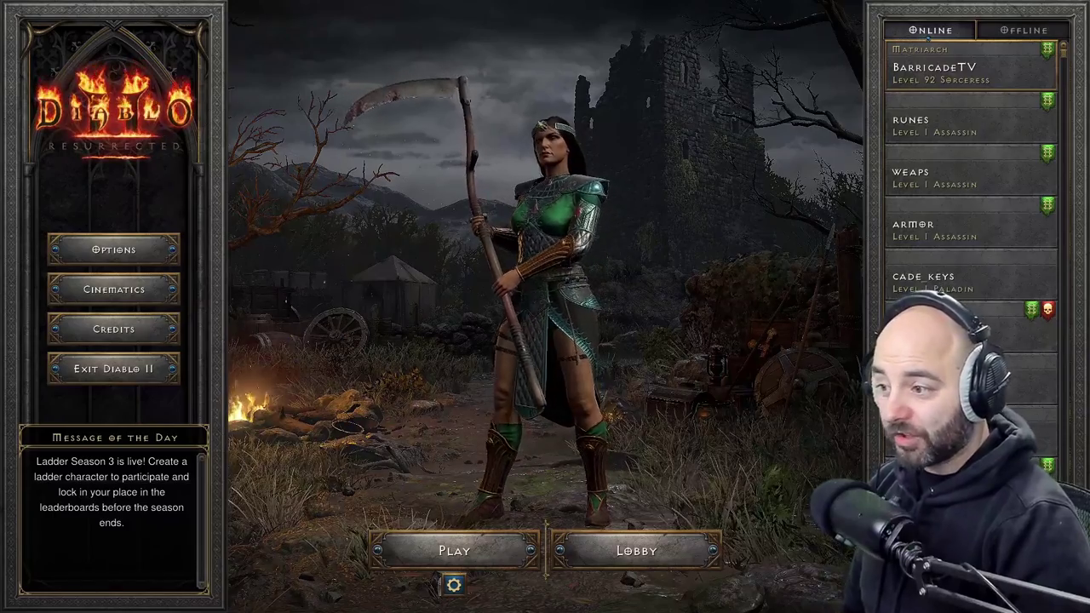
{"action": "left_click", "coordinate": [1026, 31]}
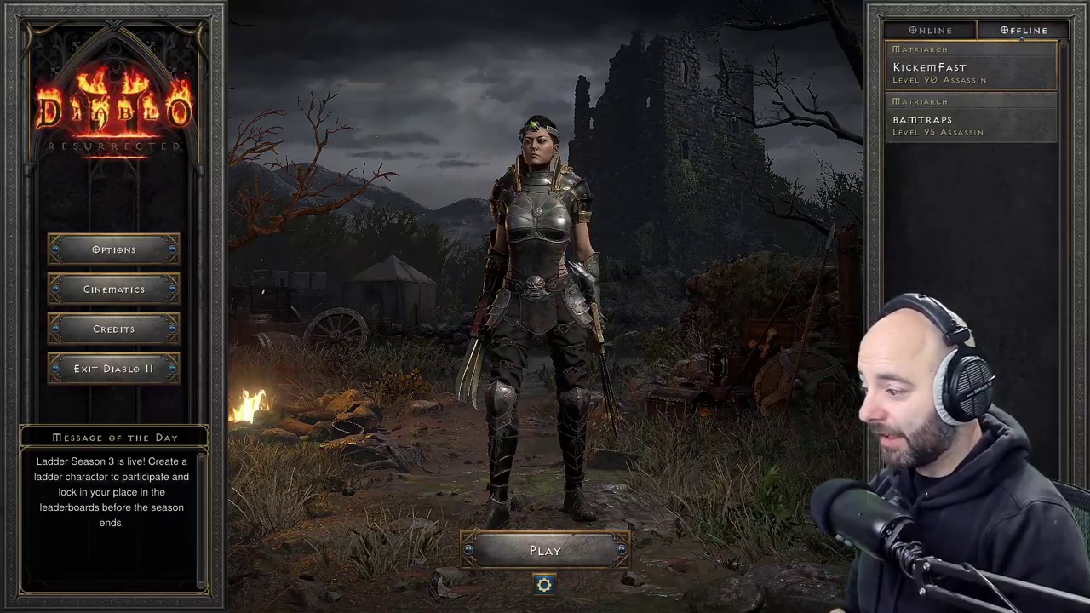
{"action": "left_click", "coordinate": [545, 551]}
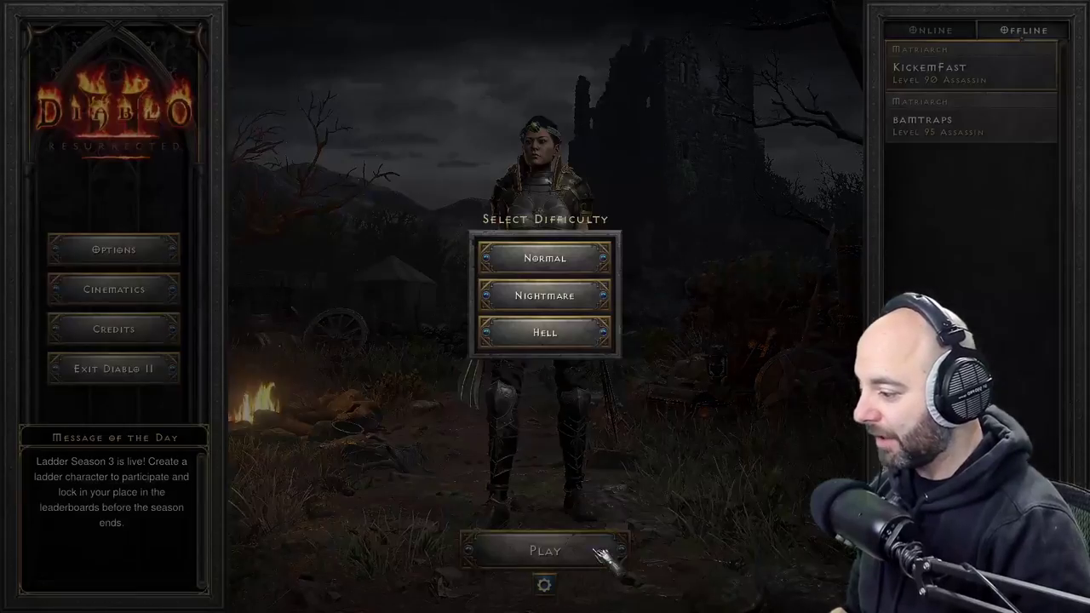
{"action": "left_click", "coordinate": [571, 340]}
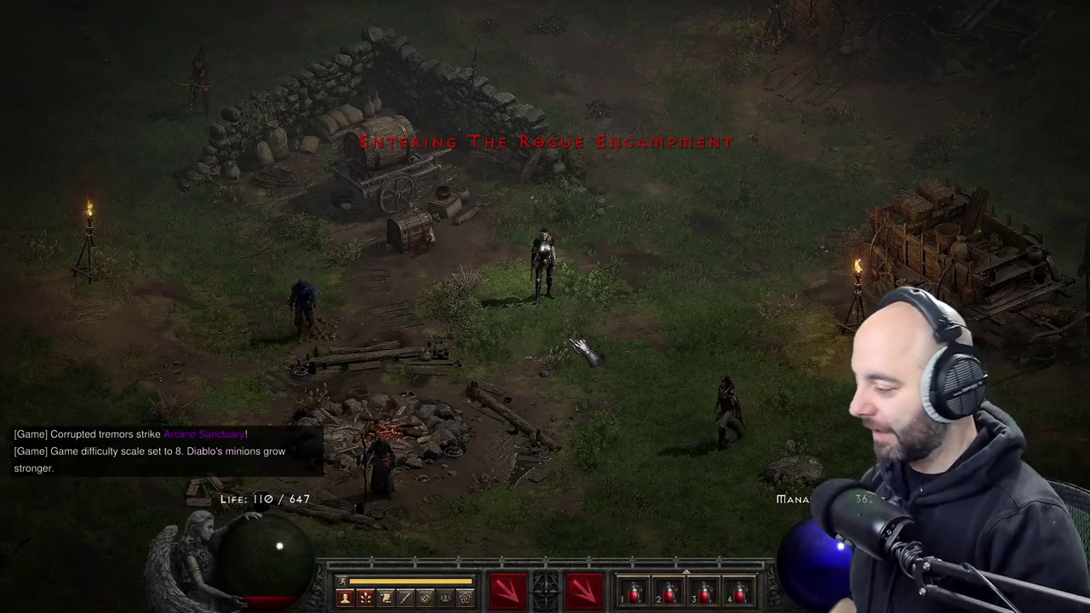
{"action": "left_click", "coordinate": [413, 232]}
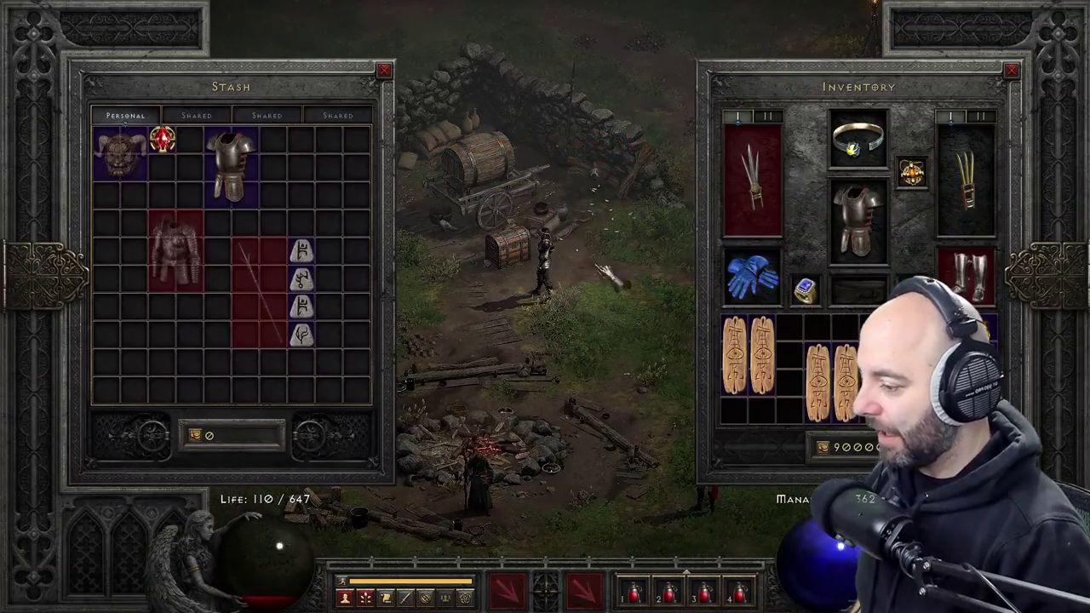
Swap weapon sets, socket the Crimson Jewel of Fervor into Andariel's Visage, then walk away.
{"action": "mouse_move", "coordinate": [792, 192]}
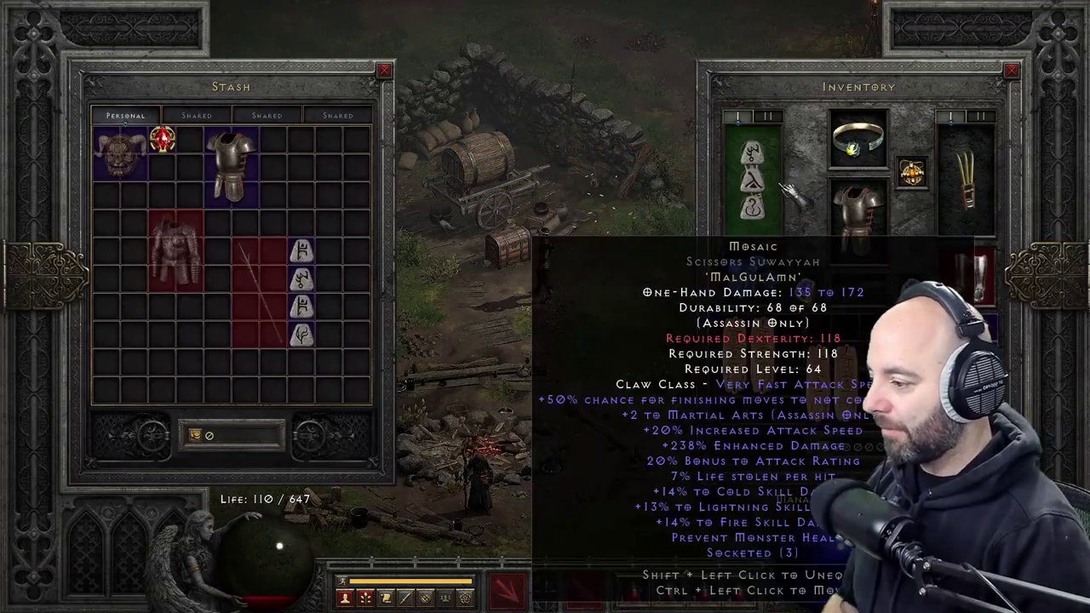
{"action": "key", "text": "w"}
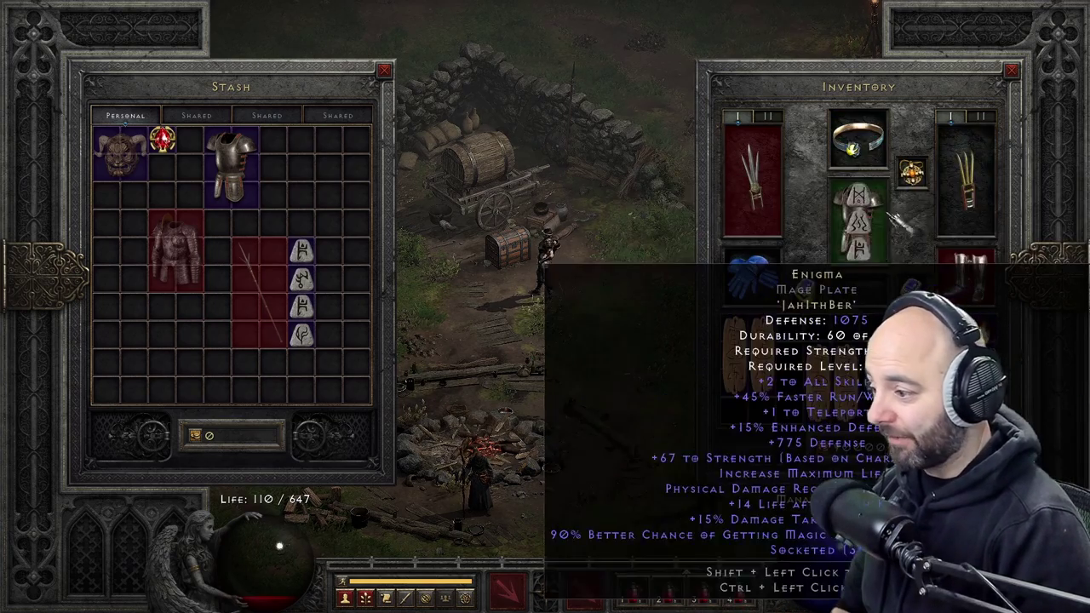
{"action": "mouse_move", "coordinate": [272, 277]}
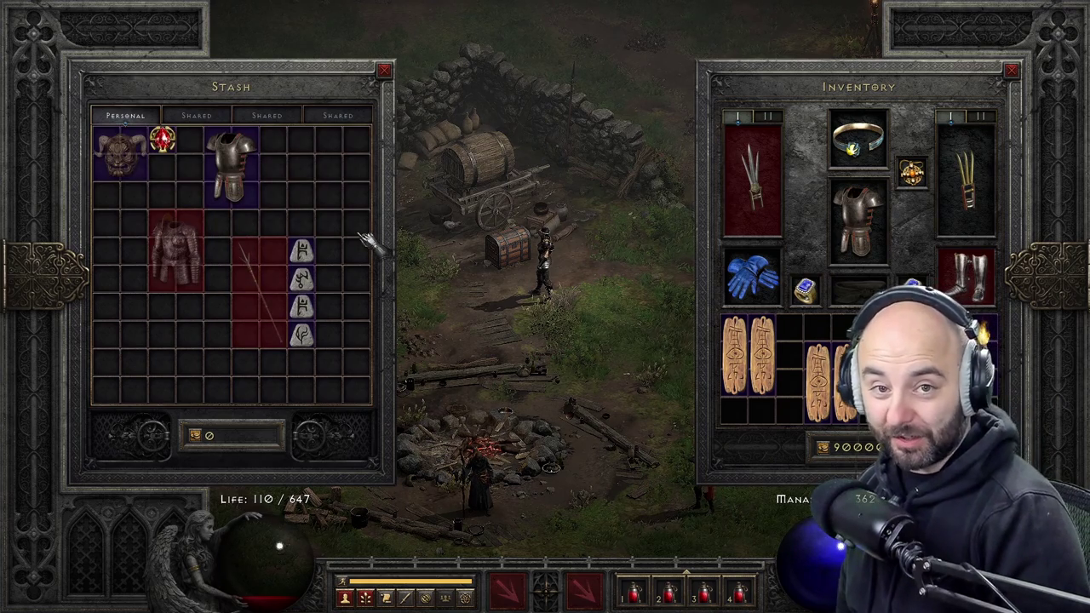
{"action": "mouse_move", "coordinate": [310, 308]}
{"action": "mouse_move", "coordinate": [276, 317]}
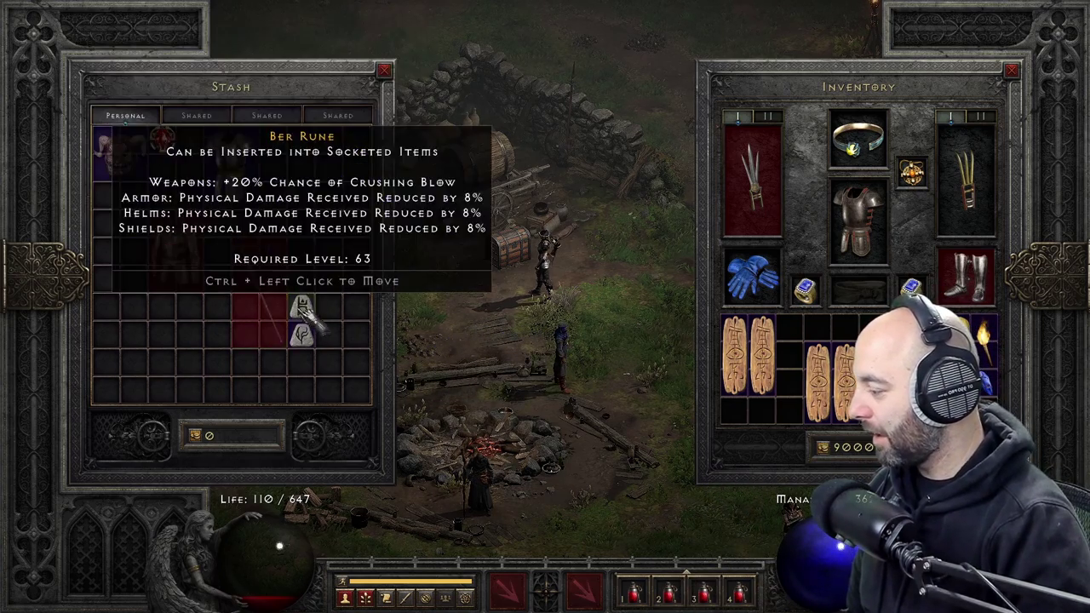
{"action": "mouse_move", "coordinate": [281, 326]}
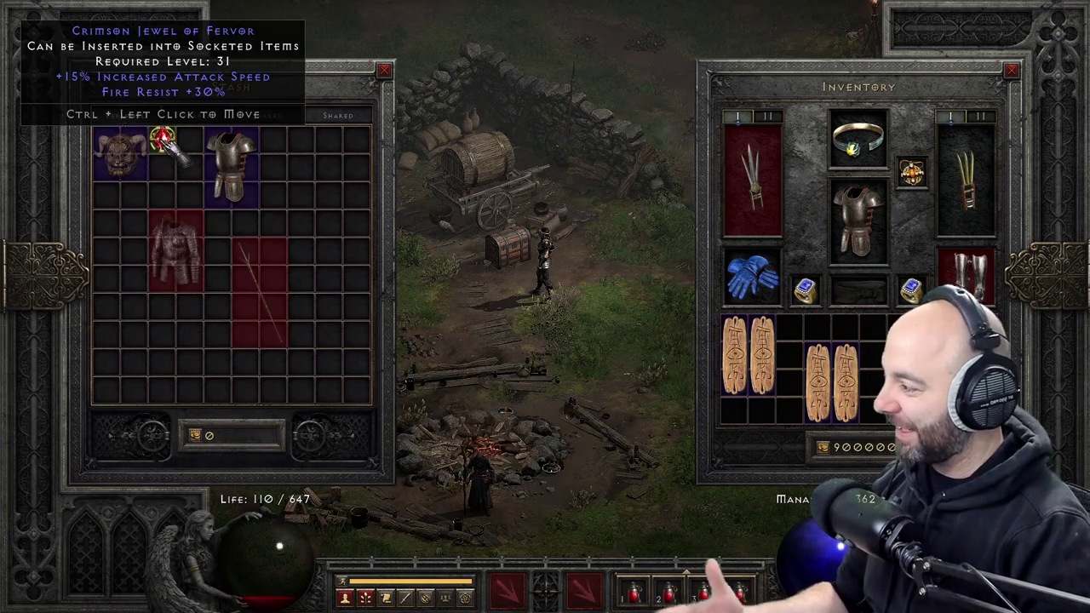
{"action": "left_click", "coordinate": [162, 138]}
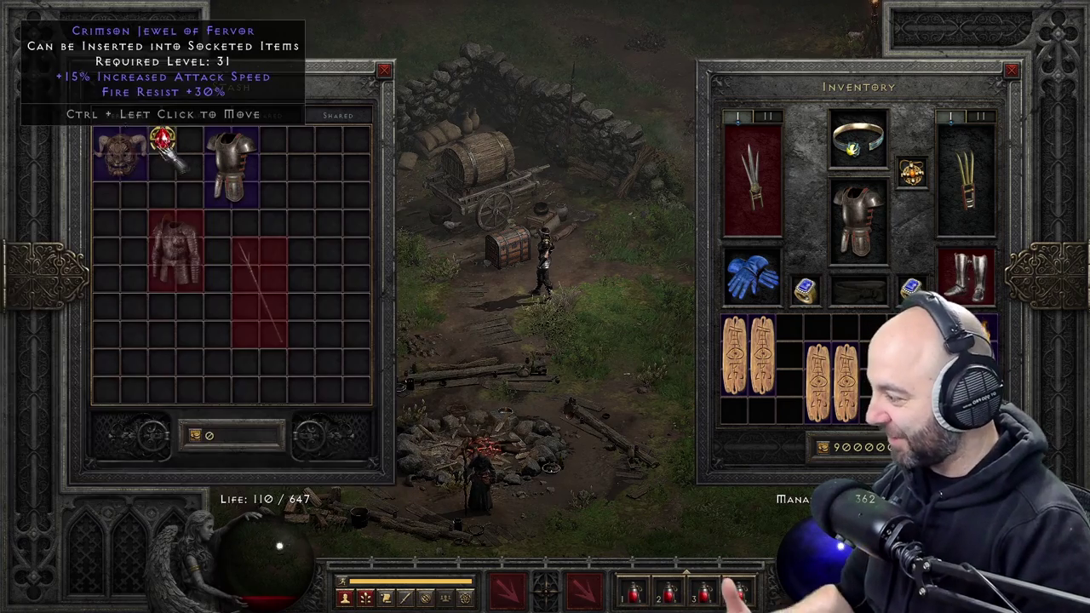
{"action": "left_click", "coordinate": [123, 152]}
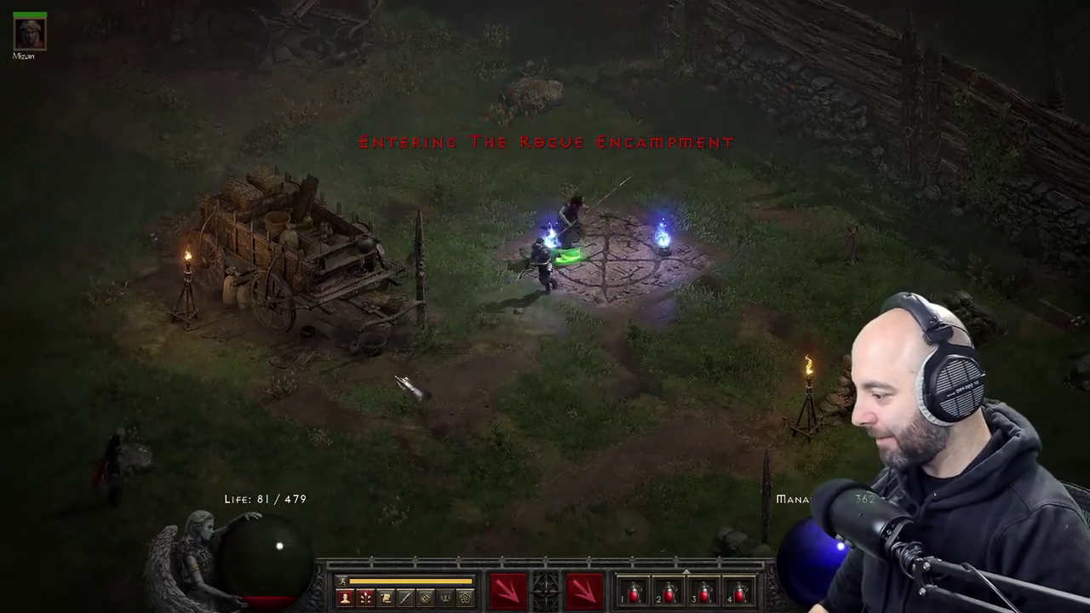
{"action": "left_click_drag", "start_coordinate": [407, 386], "coordinate": [515, 281]}
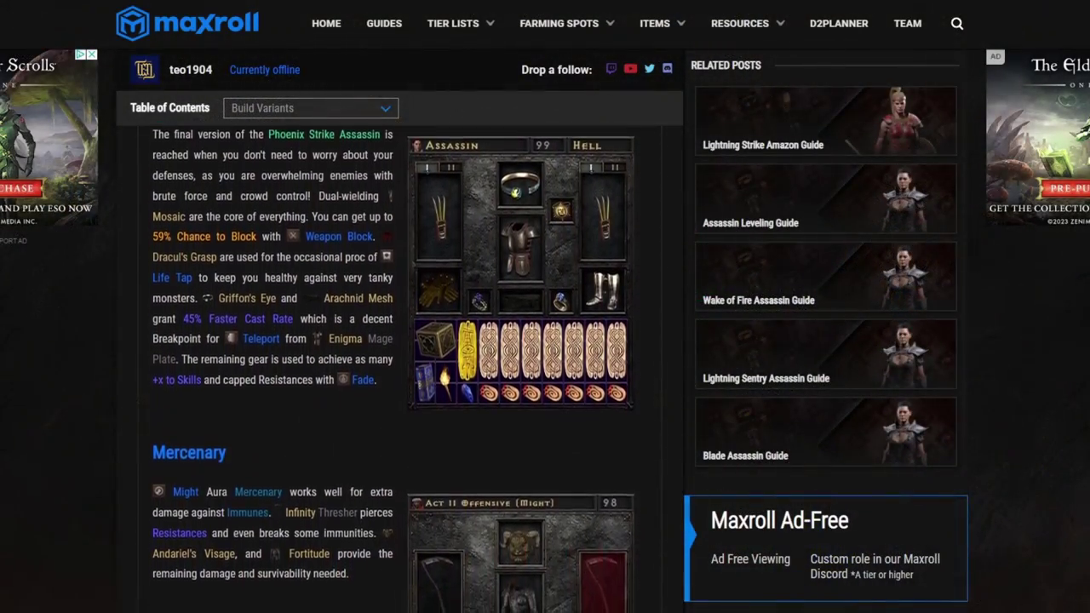
{"action": "scroll", "coordinate": [391, 366], "scroll_direction": "down", "scroll_amount": 1}
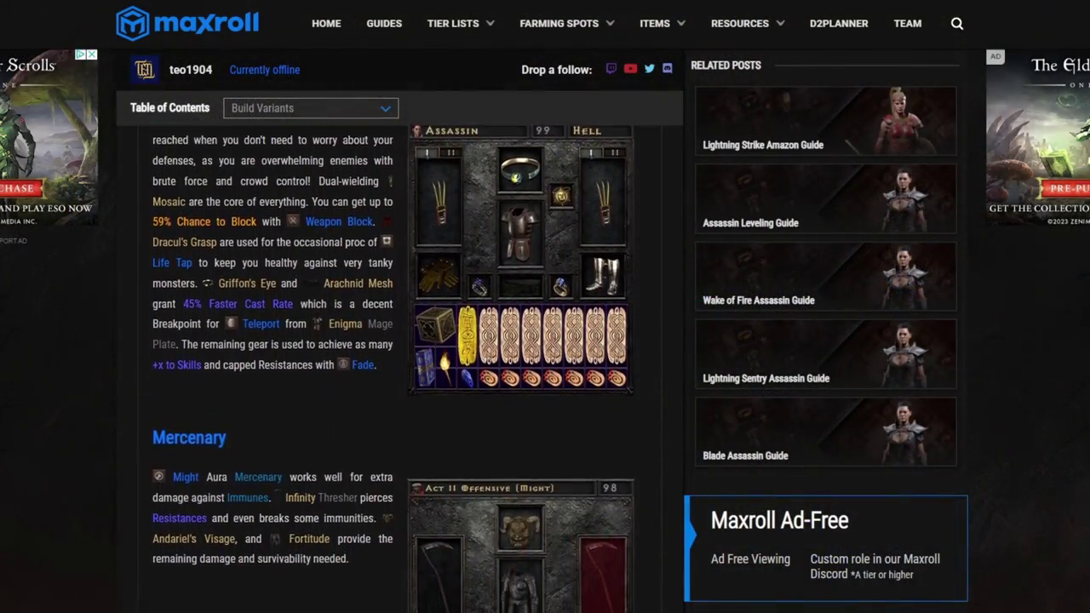
{"action": "scroll", "coordinate": [391, 366], "scroll_direction": "down", "scroll_amount": 1}
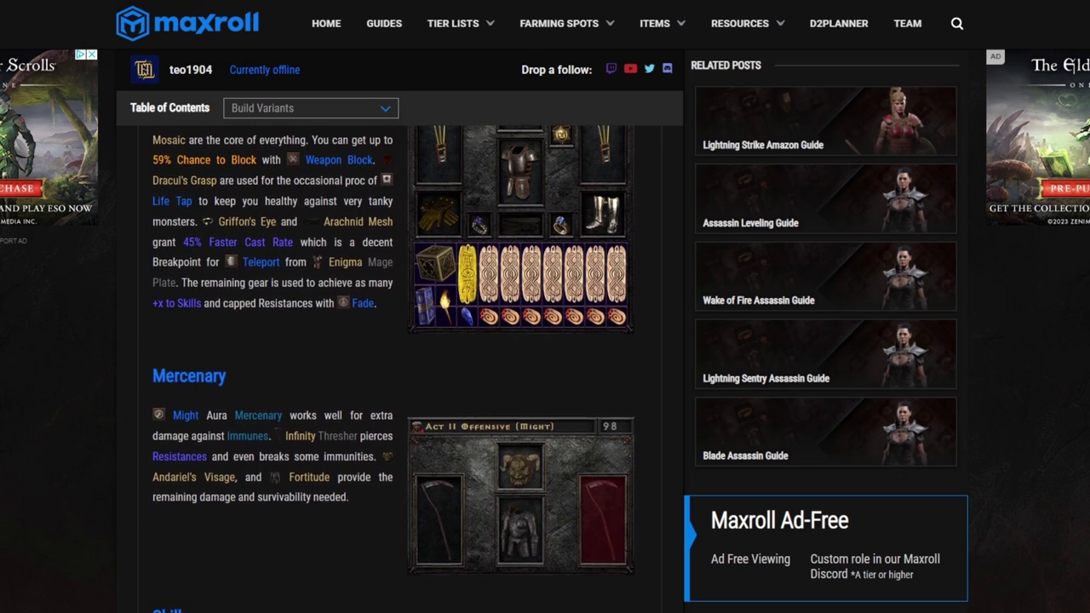
{"action": "scroll", "coordinate": [392, 366], "scroll_direction": "down", "scroll_amount": 1}
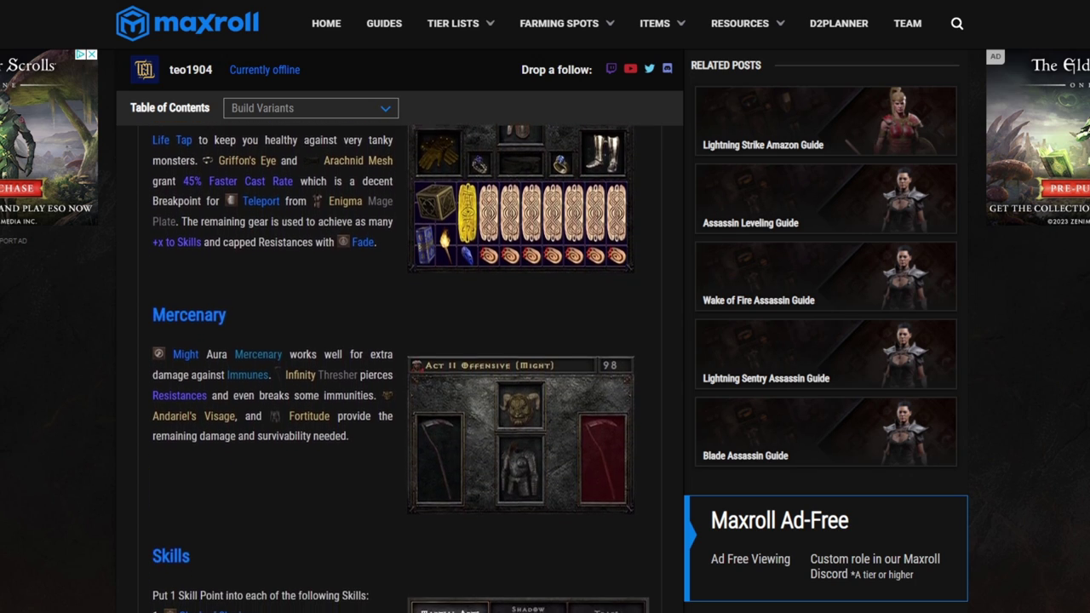
{"action": "scroll", "coordinate": [392, 366], "scroll_direction": "down", "scroll_amount": 1}
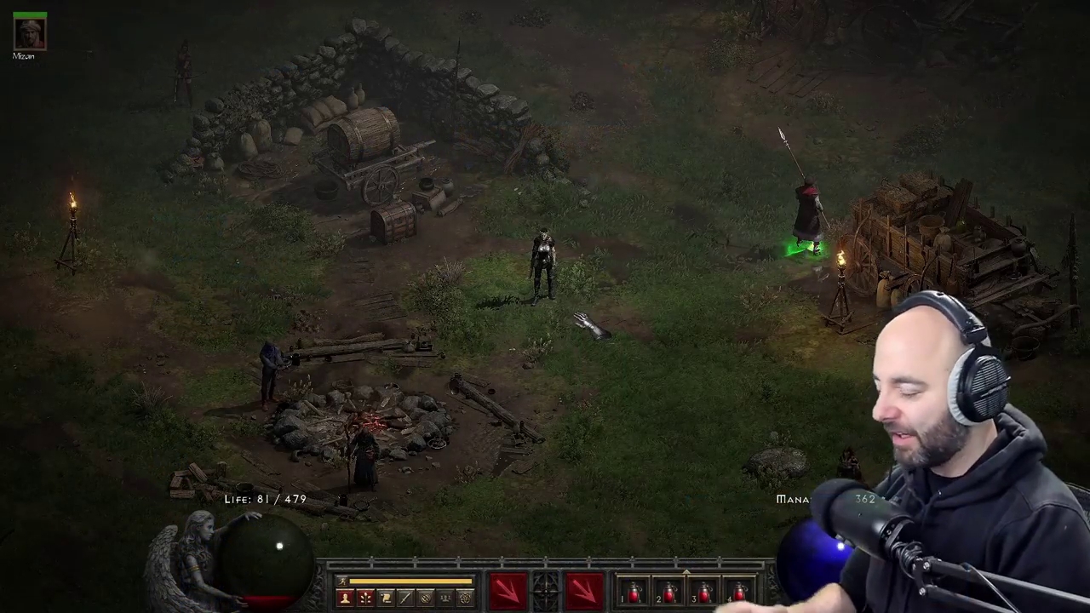
Show character stats and the skill tree, then bring up the right-hand skill selection grid.
{"action": "key", "text": "c"}
{"action": "key", "text": "t"}
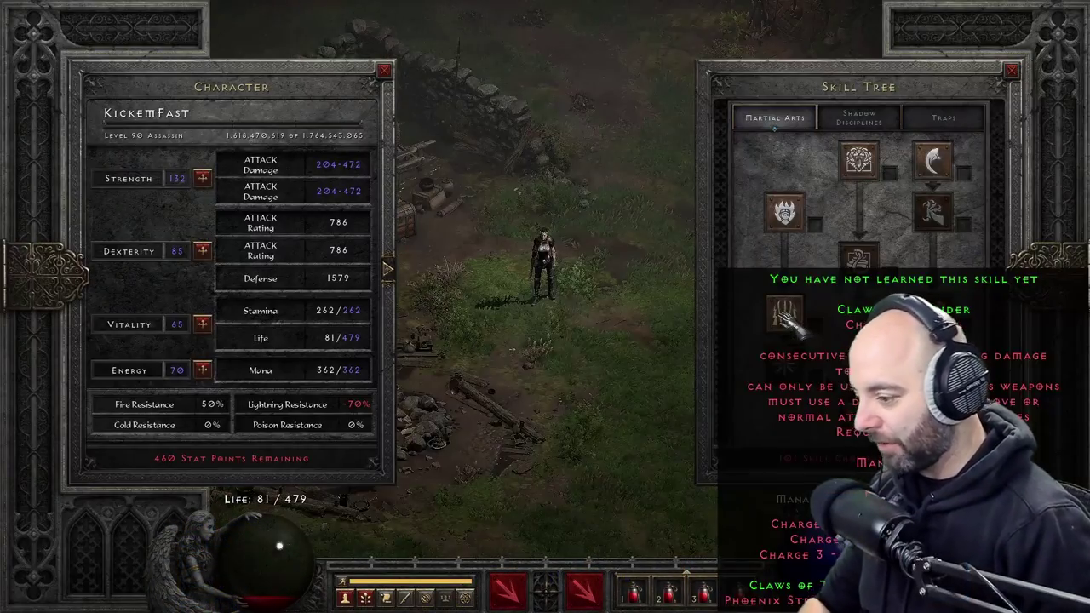
{"action": "key", "text": "s"}
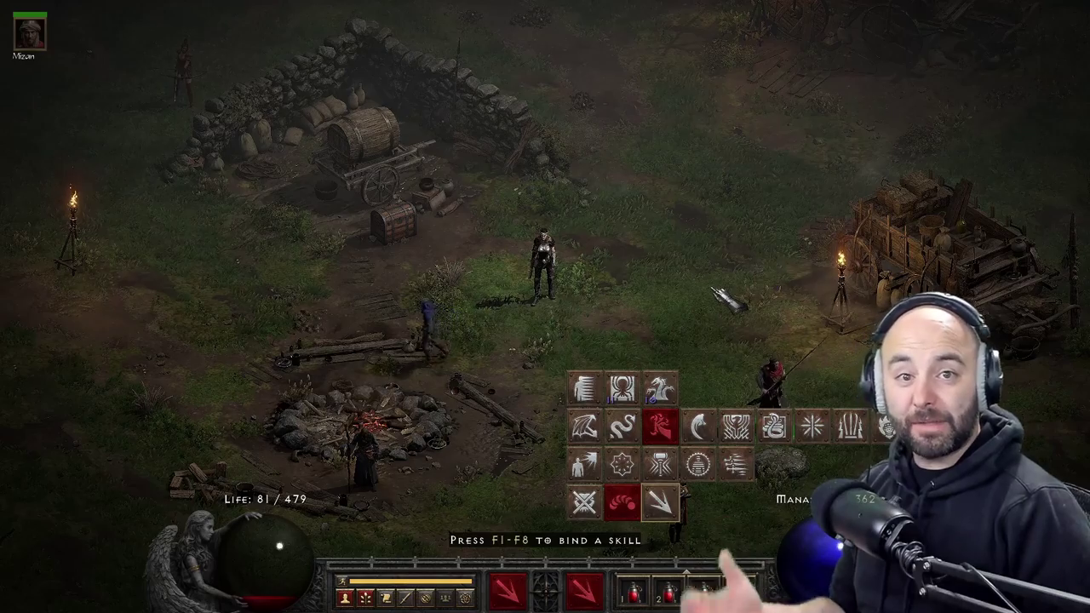